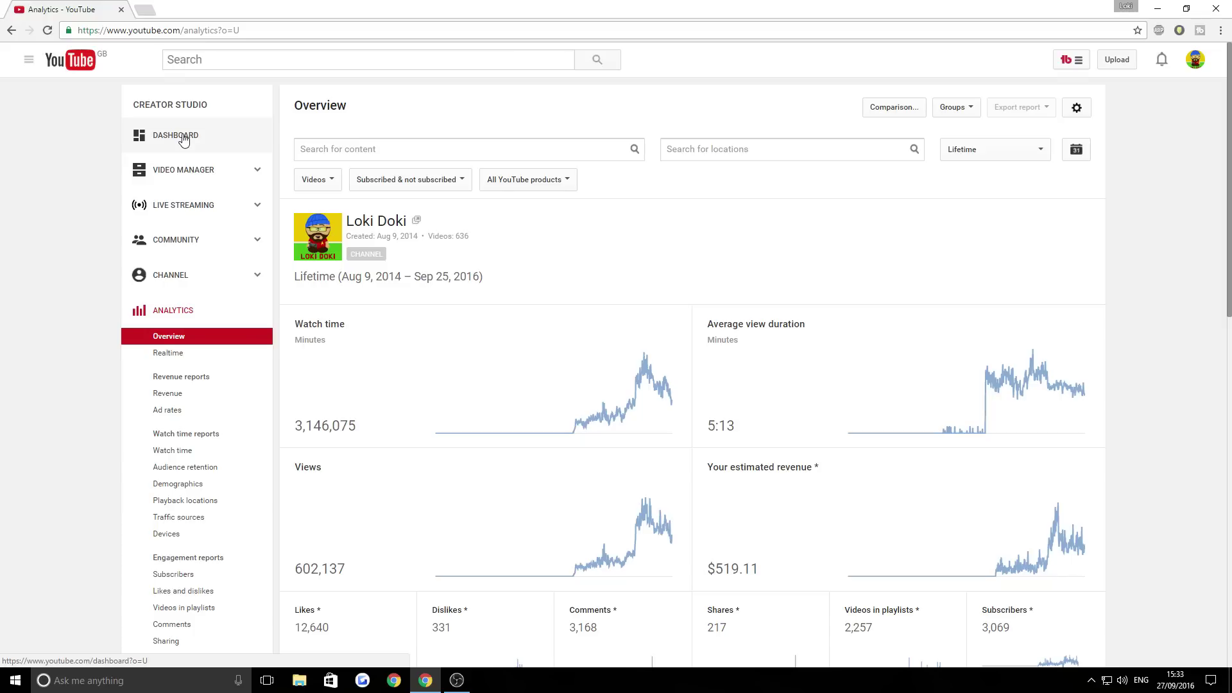
Step: Open the Watch time report and chart the channel's views for the period 11/1/15 – 9/25/16
scroll(277, 343, down, 2)
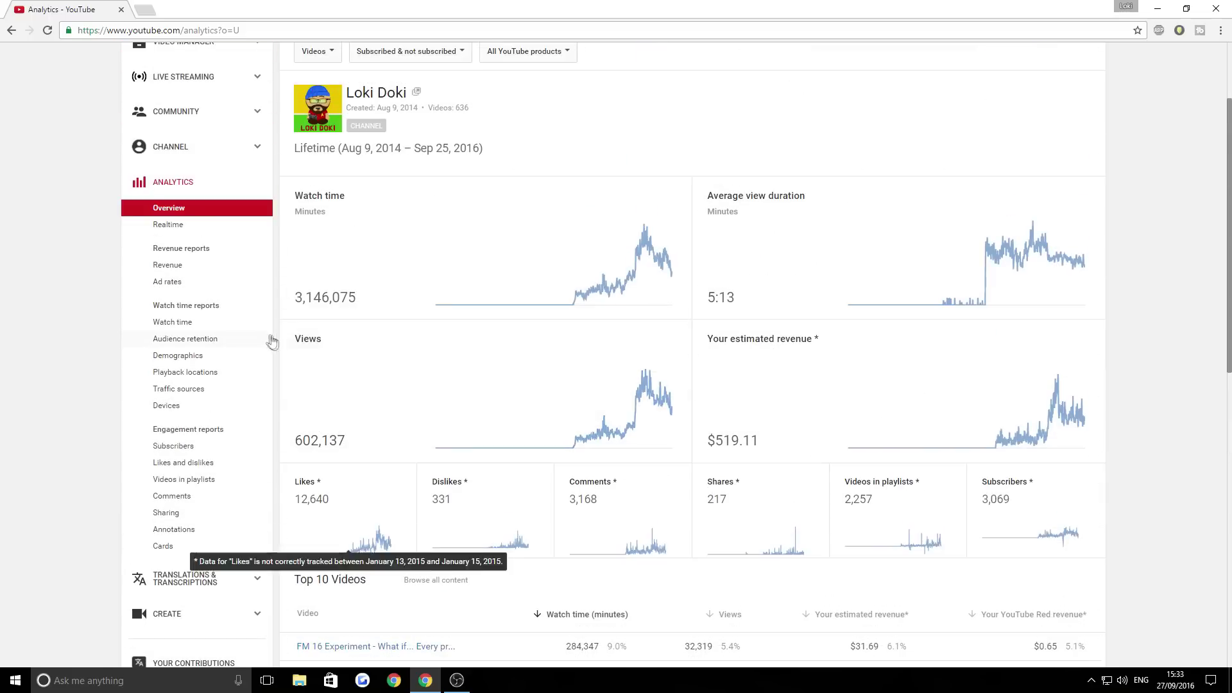
click(209, 324)
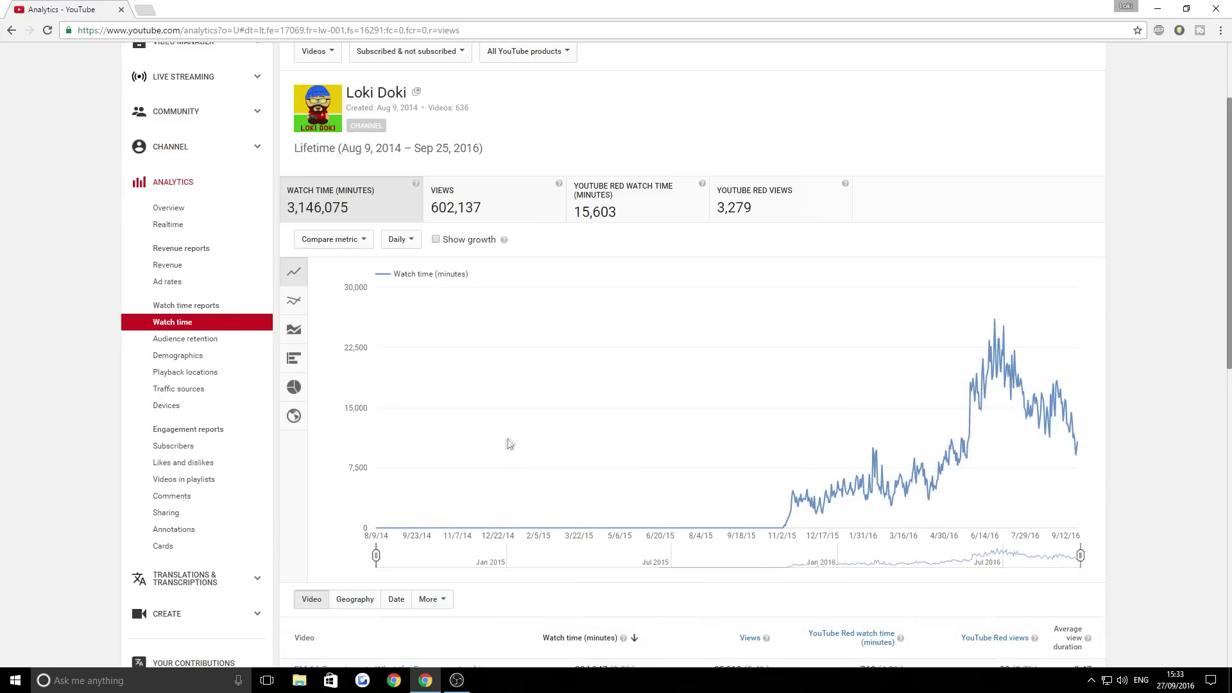
mouse_move(787, 532)
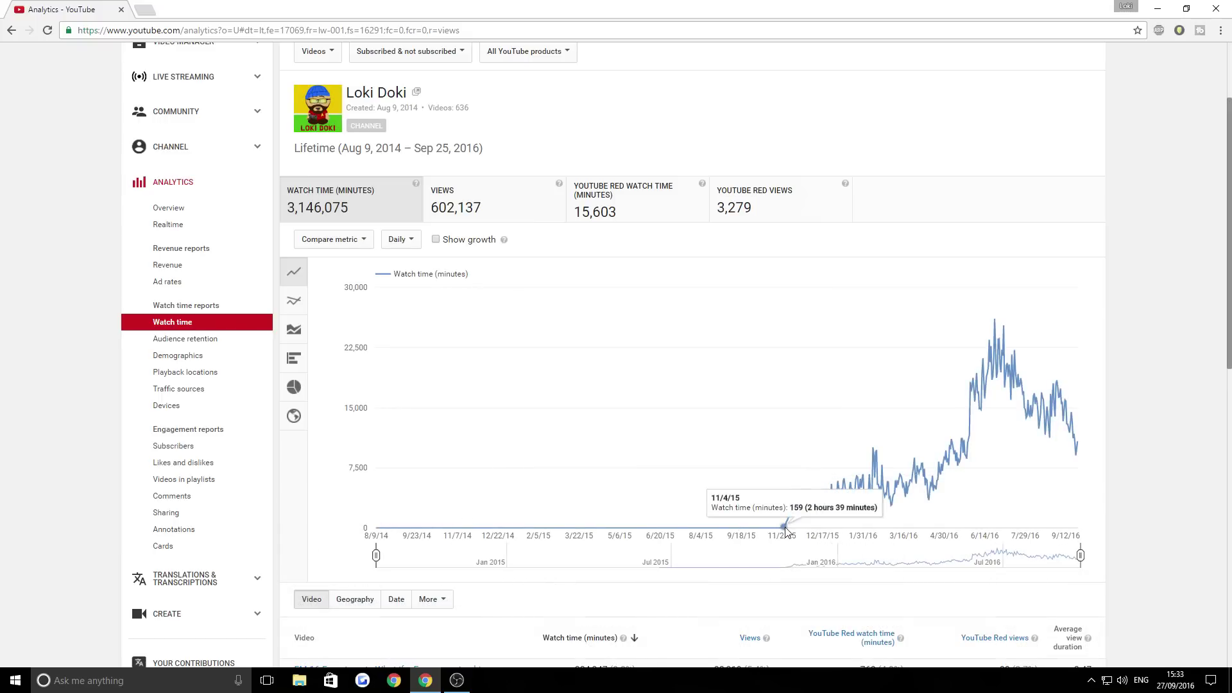
drag(377, 555, 783, 555)
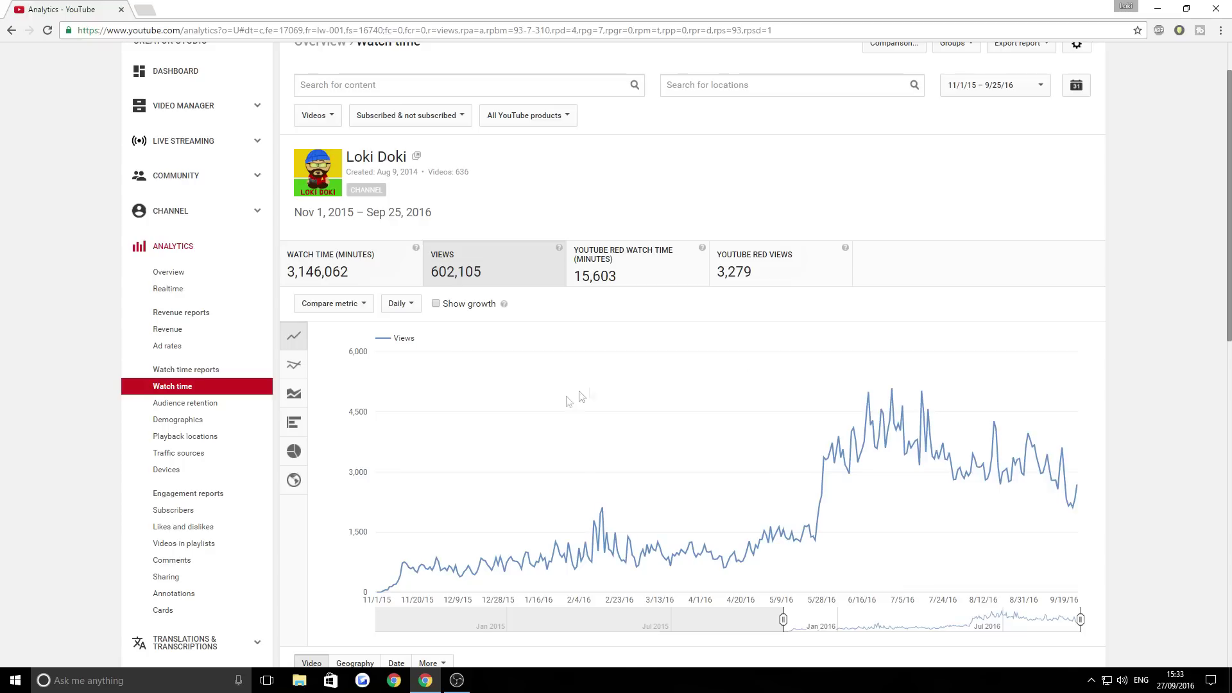
Step: Examine the daily views curve, comparing the late-May rise, the summer peaks and the most recent September days
mouse_move(955, 449)
mouse_move(819, 540)
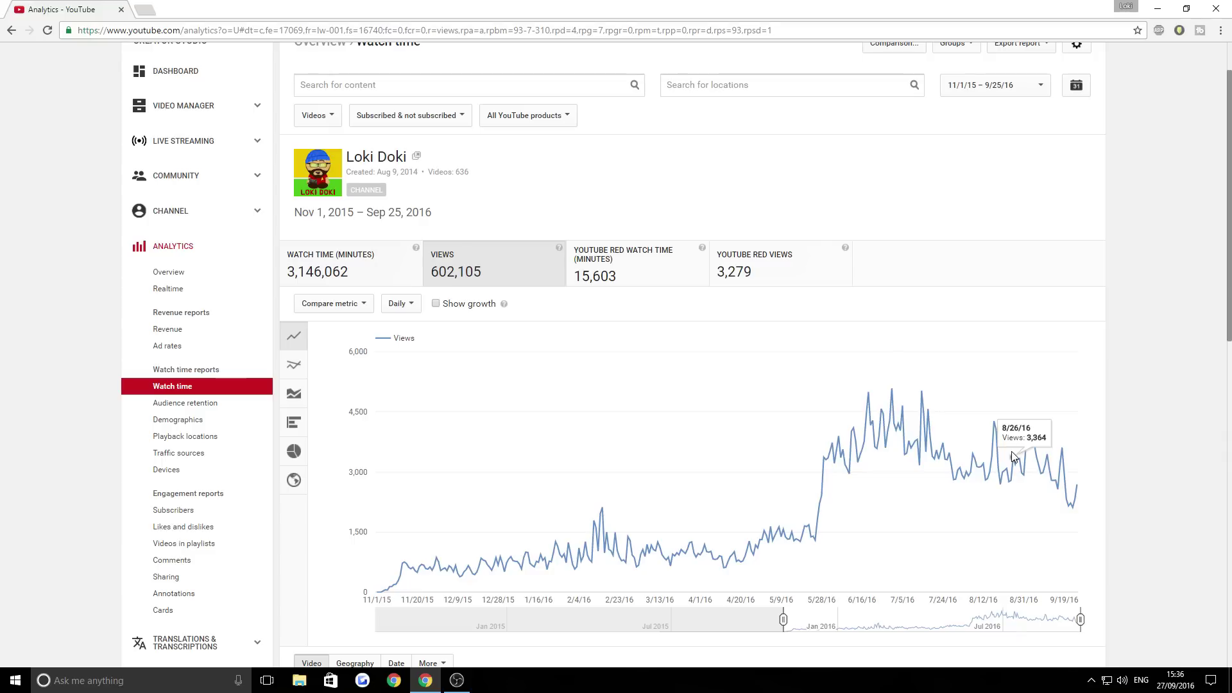
mouse_move(996, 439)
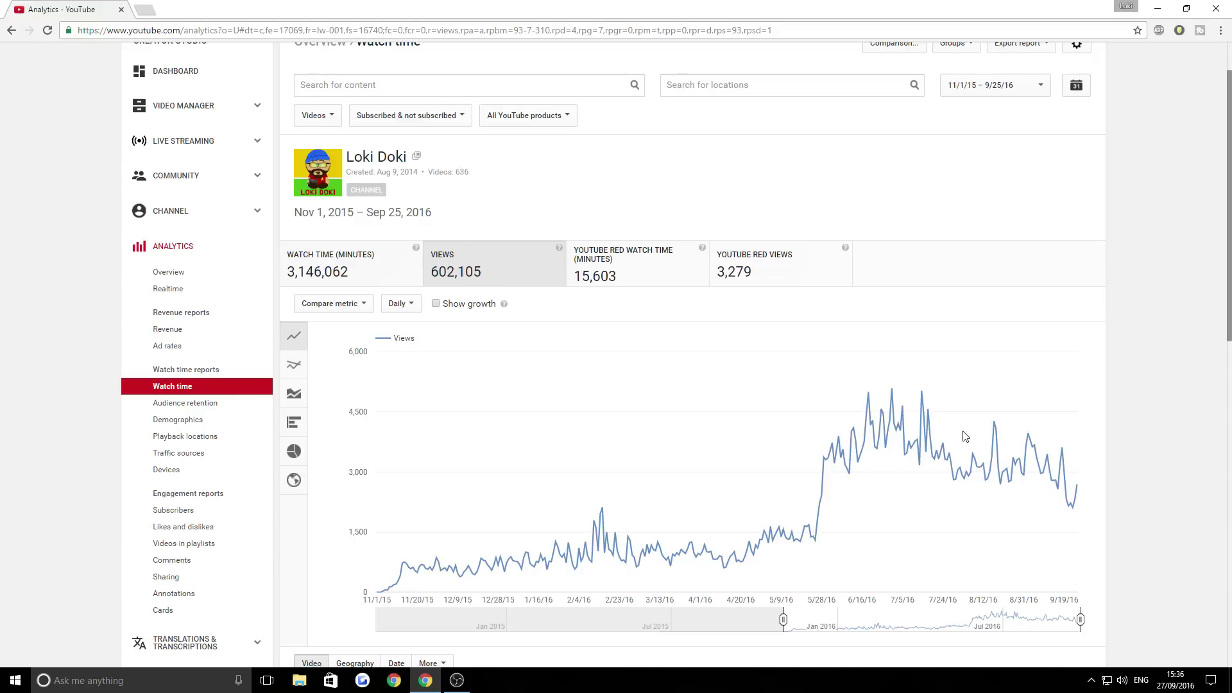
mouse_move(1051, 457)
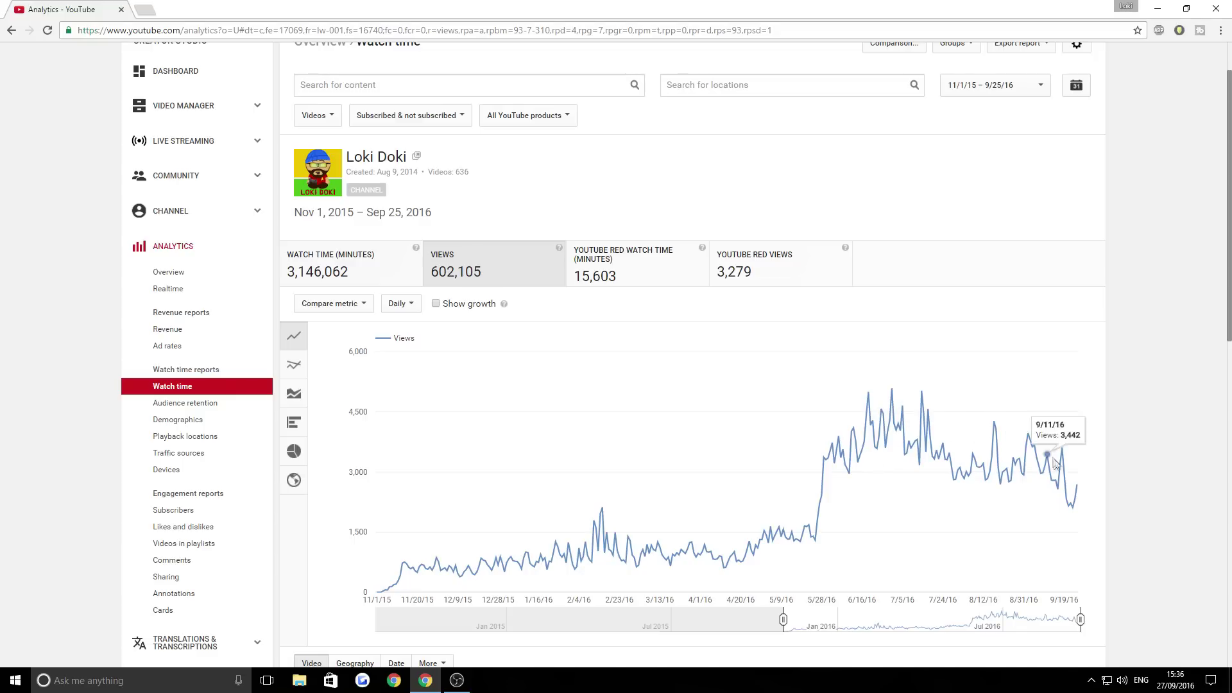
mouse_move(920, 421)
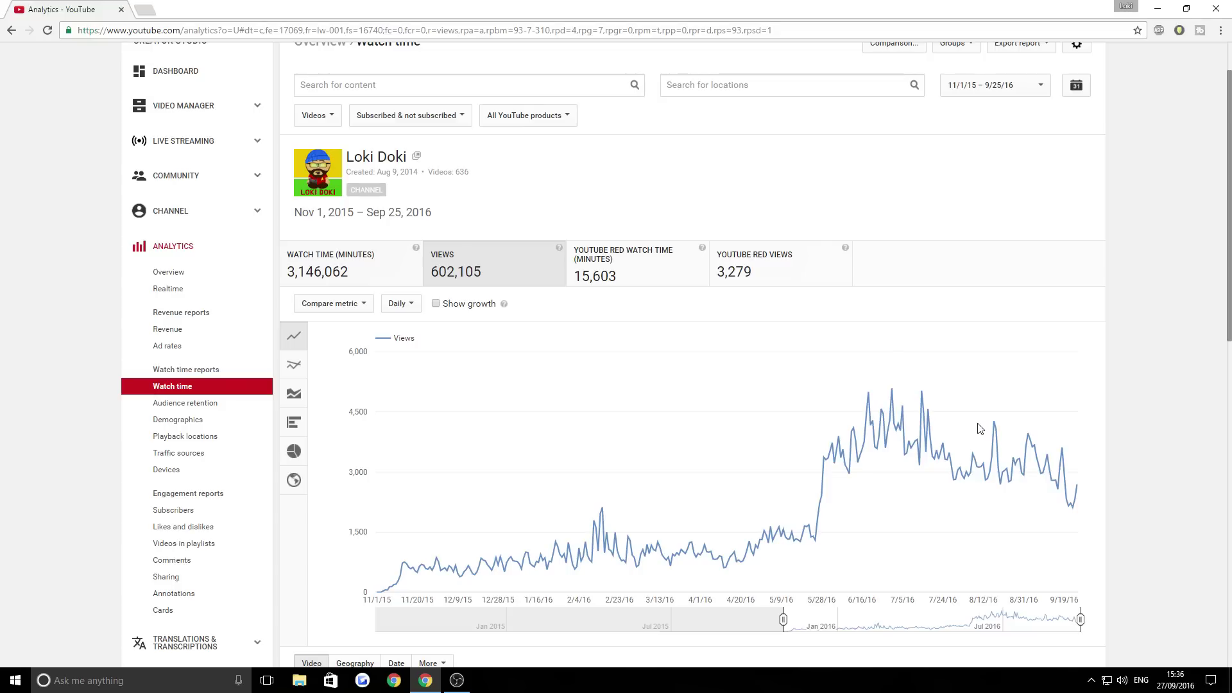
mouse_move(1074, 505)
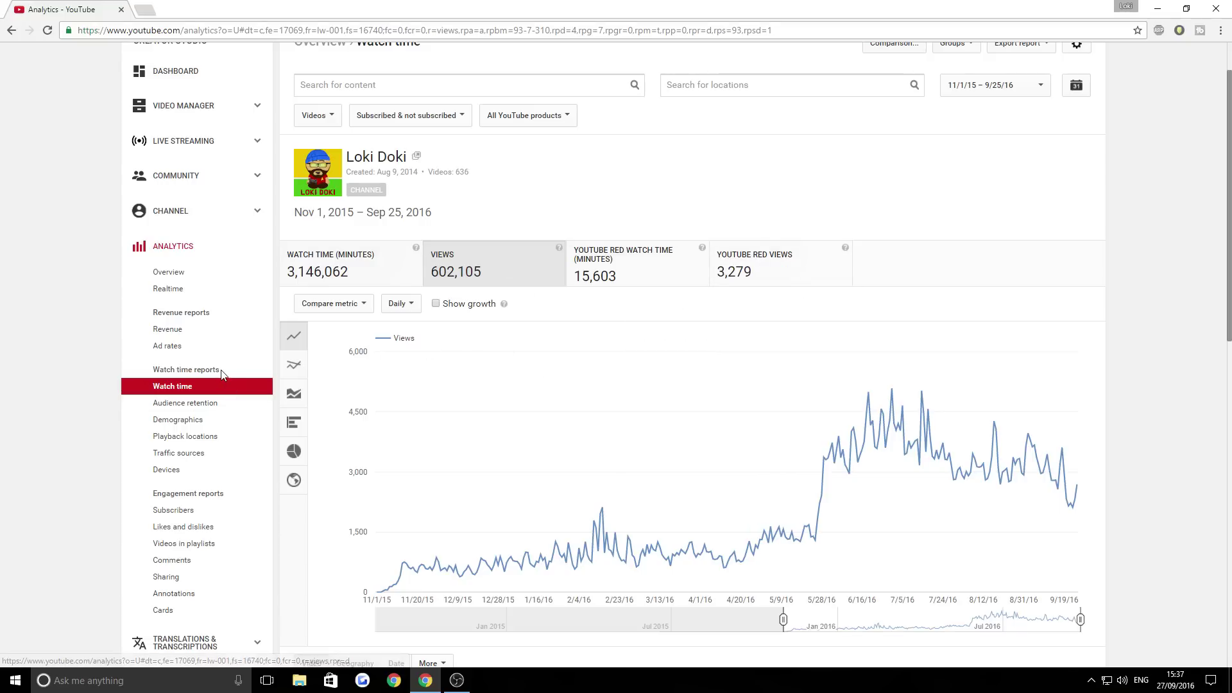
Step: Open the Revenue report and inspect the estimated revenue curve around December 2015
click(191, 335)
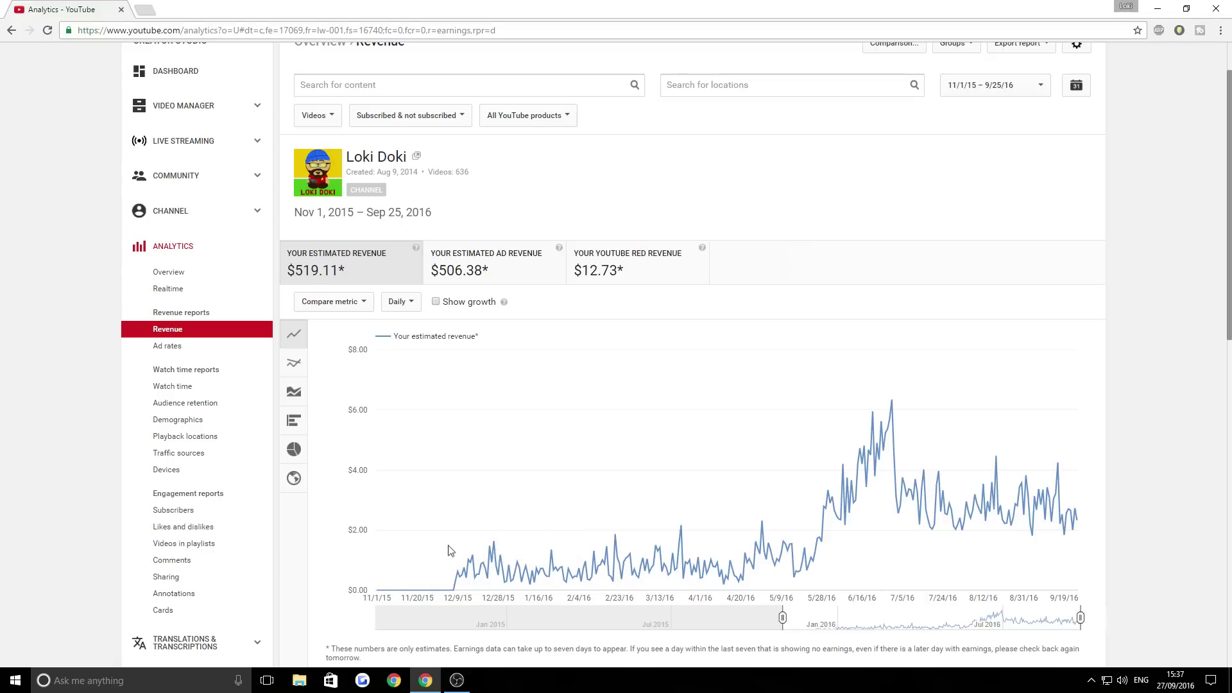
mouse_move(464, 576)
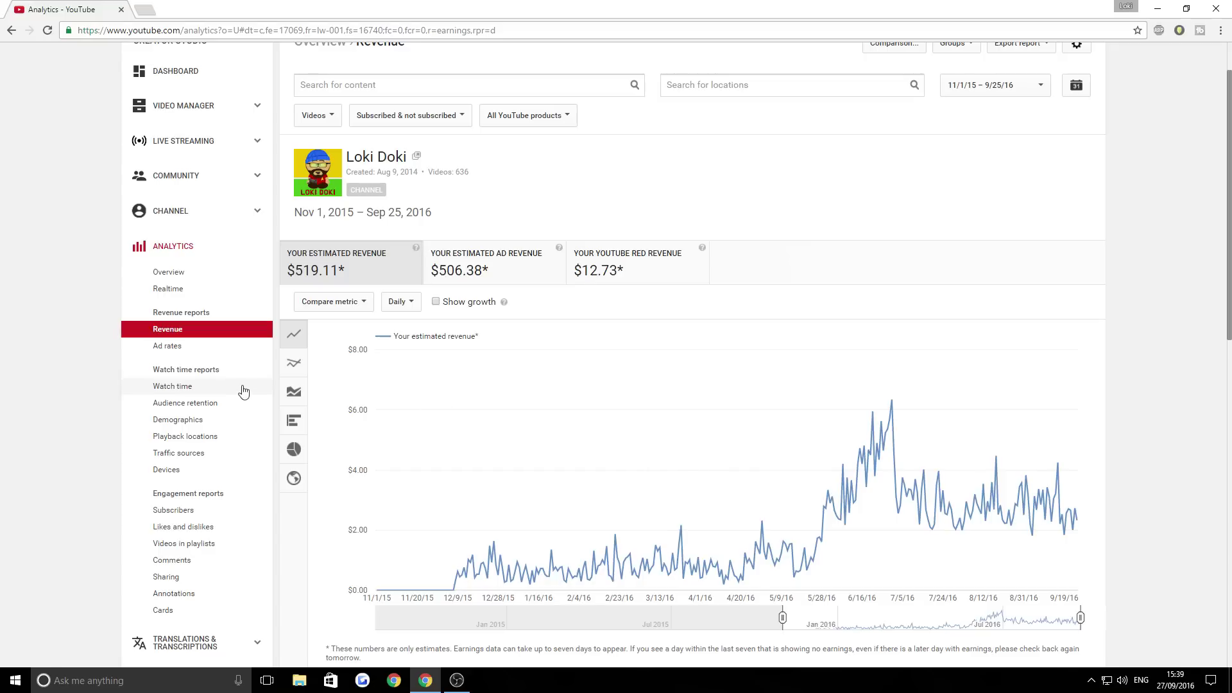
Step: Open the Subscribers report and examine the daily values at the late-May dip, the January peak and the latest September days
click(194, 518)
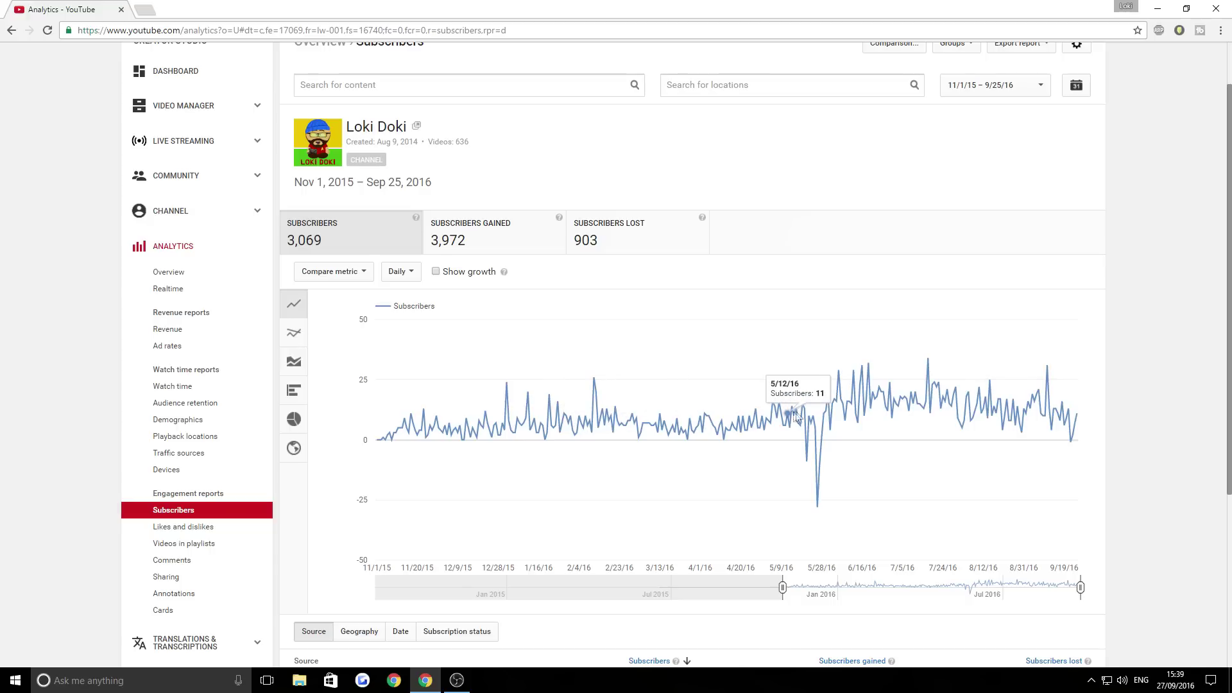
mouse_move(816, 506)
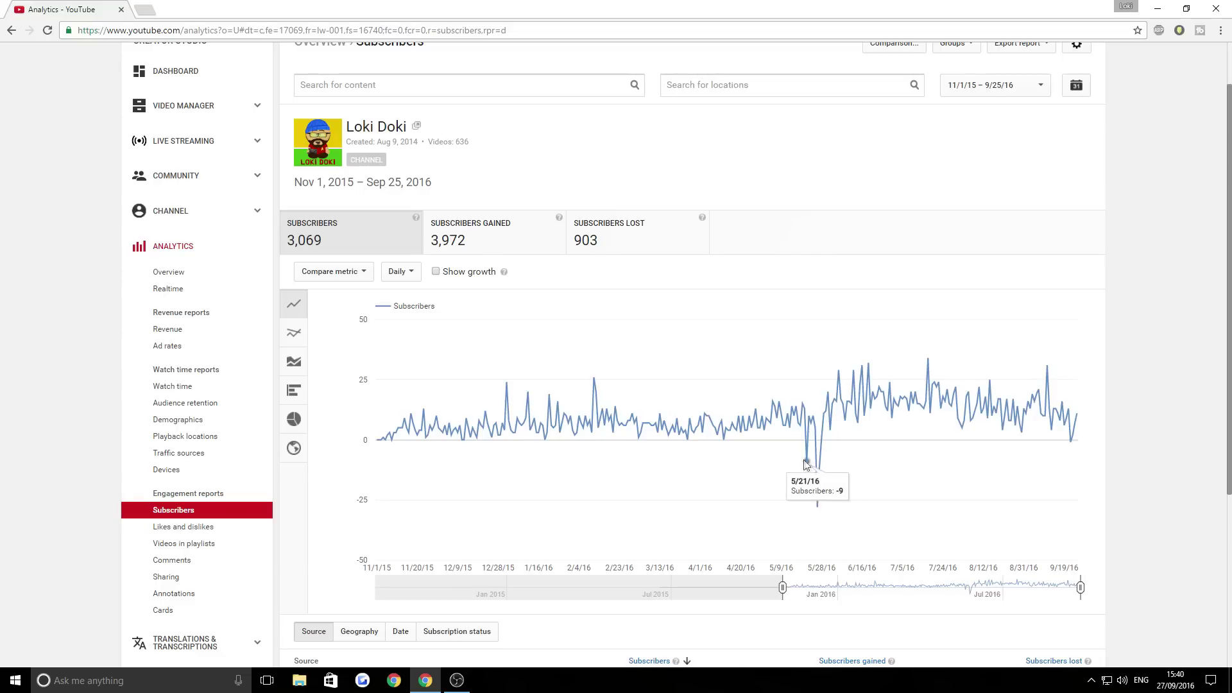
mouse_move(822, 466)
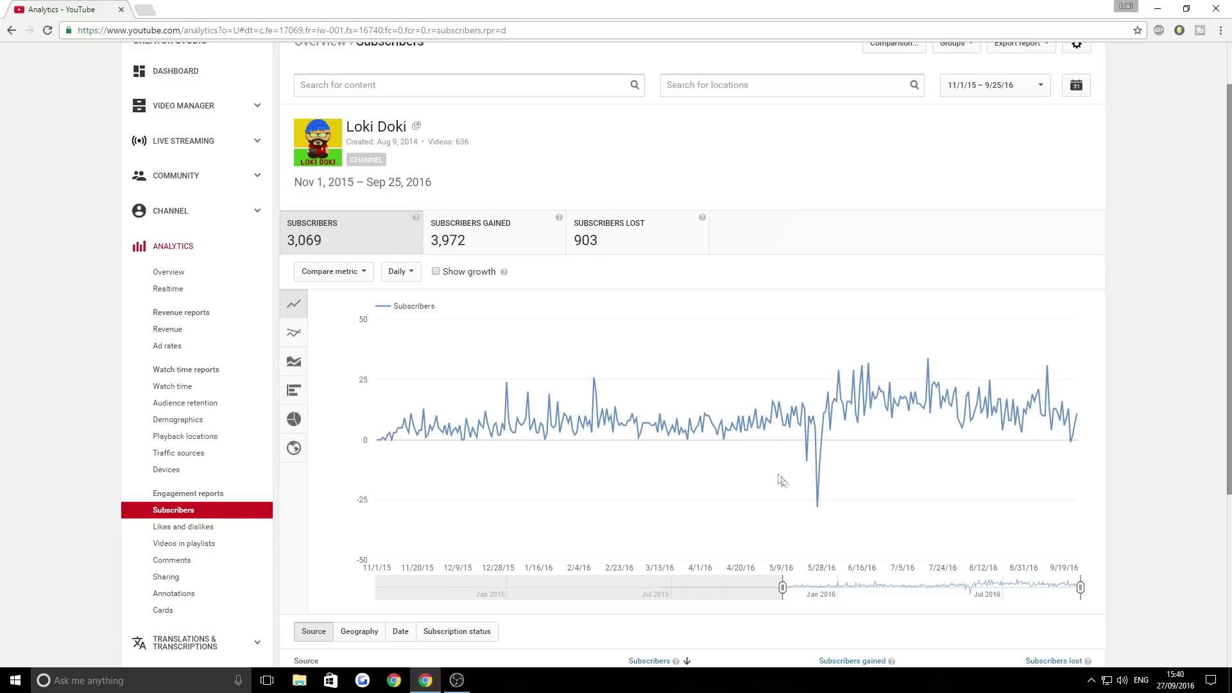
mouse_move(835, 411)
mouse_move(961, 399)
mouse_move(1073, 445)
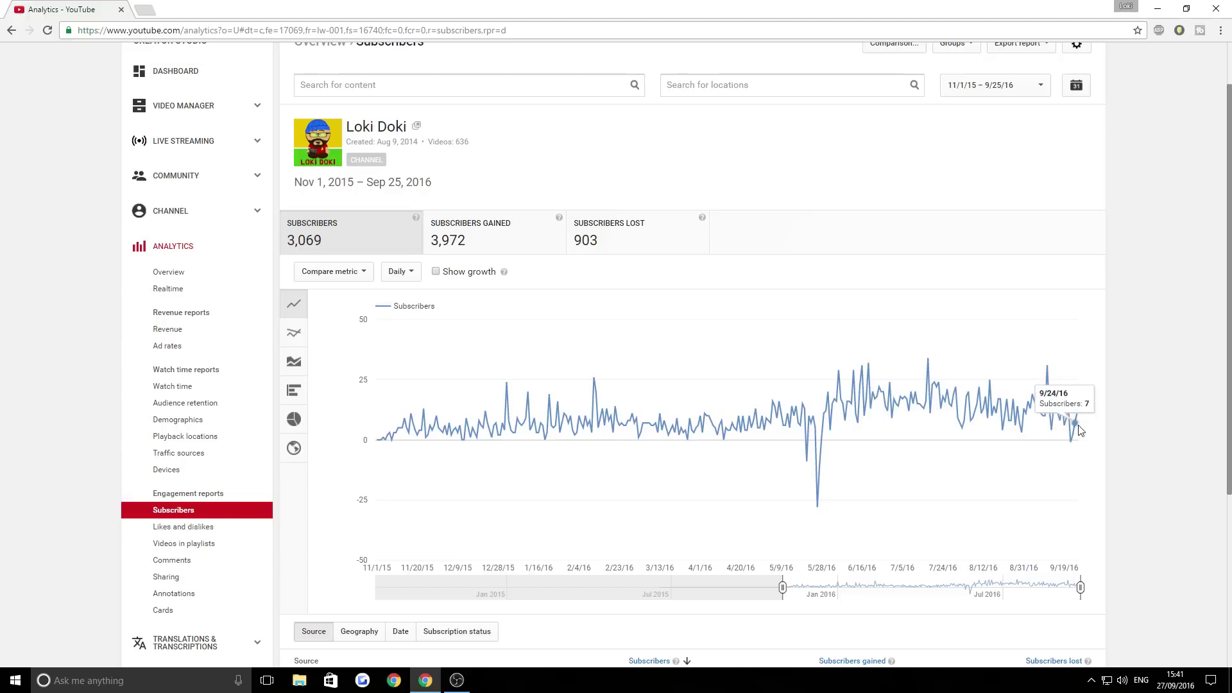
mouse_move(1079, 417)
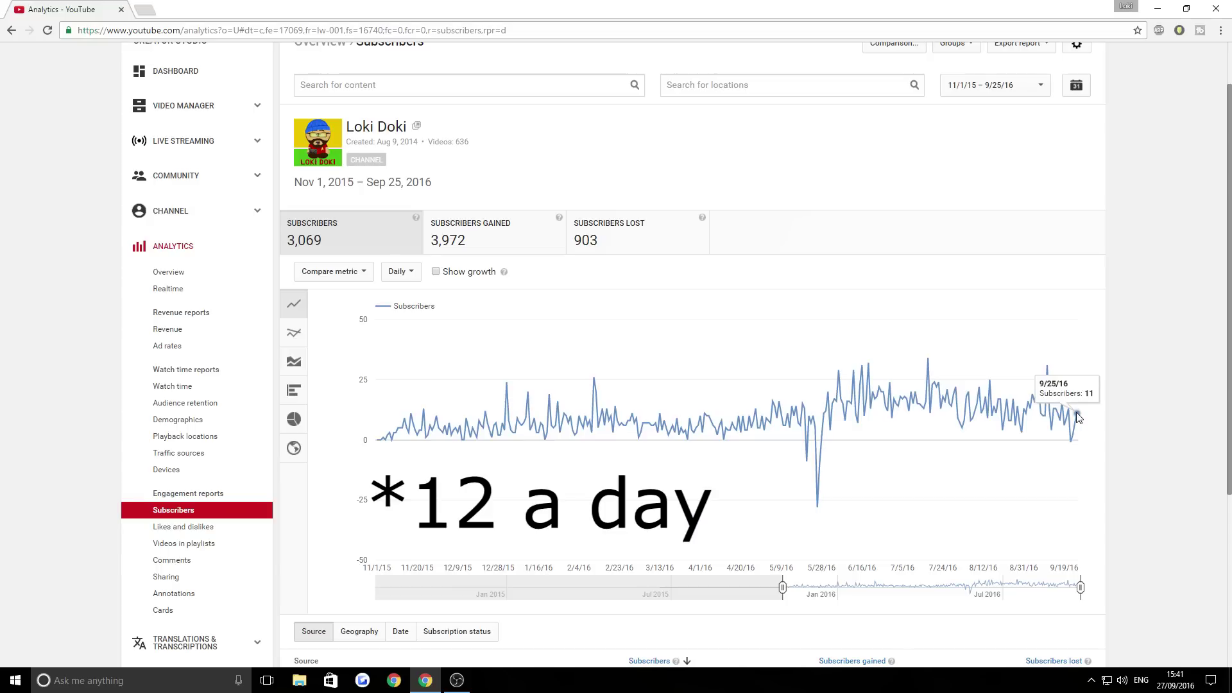
mouse_move(545, 398)
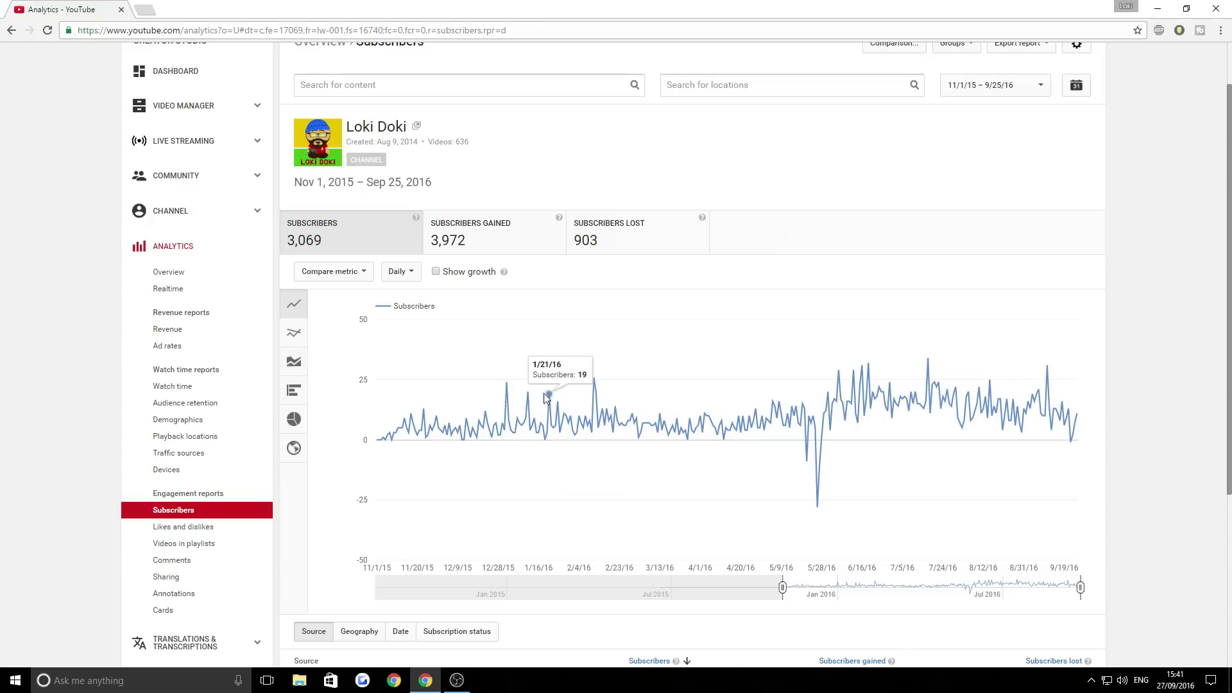
Step: Check the Subscribers lost chart, return to the Subscribers metric and review the breakdown by source
scroll(616, 366, down, 4)
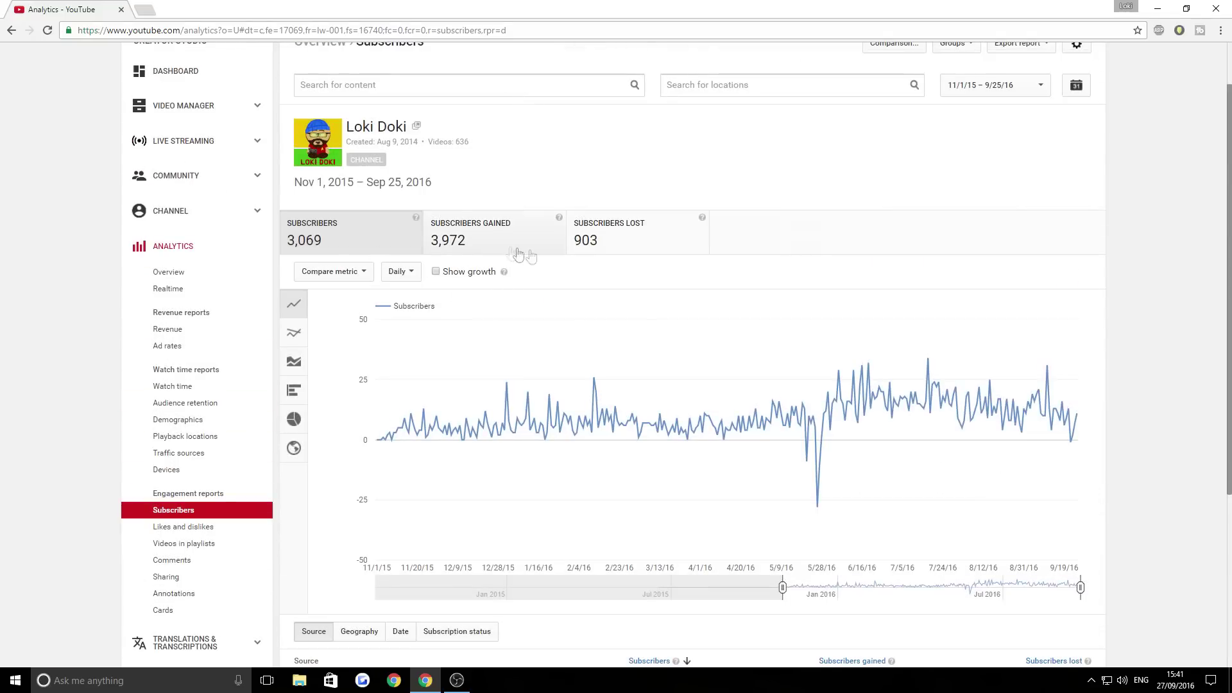
click(620, 236)
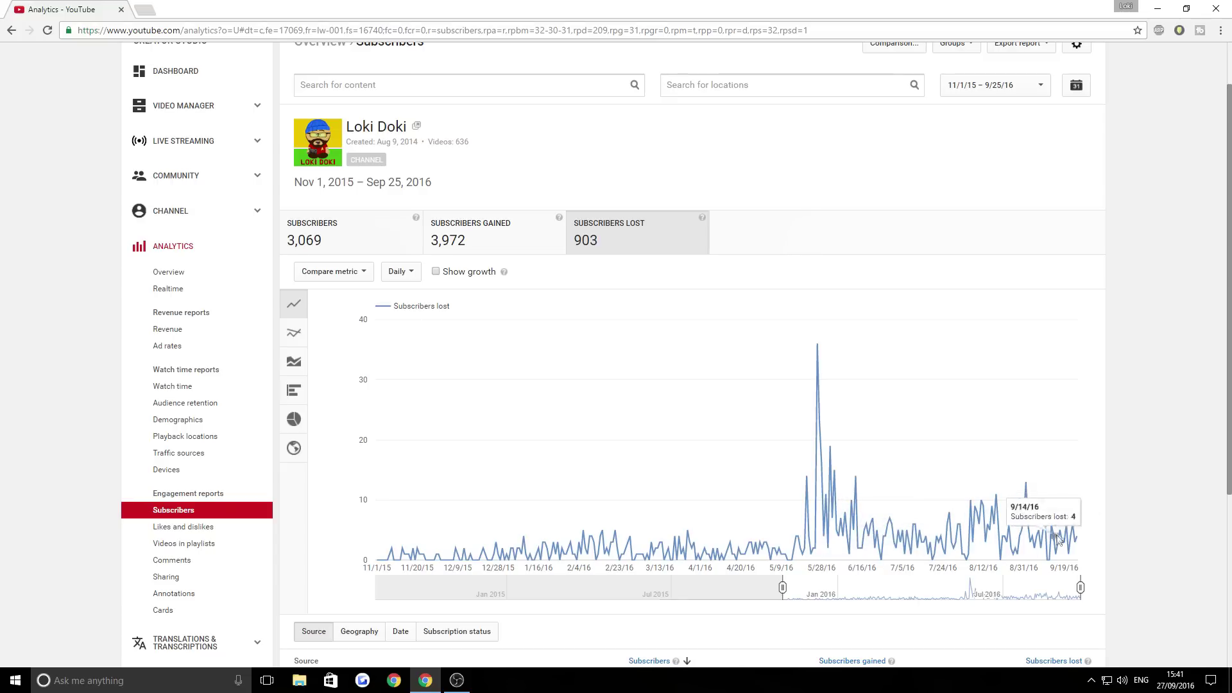
click(360, 249)
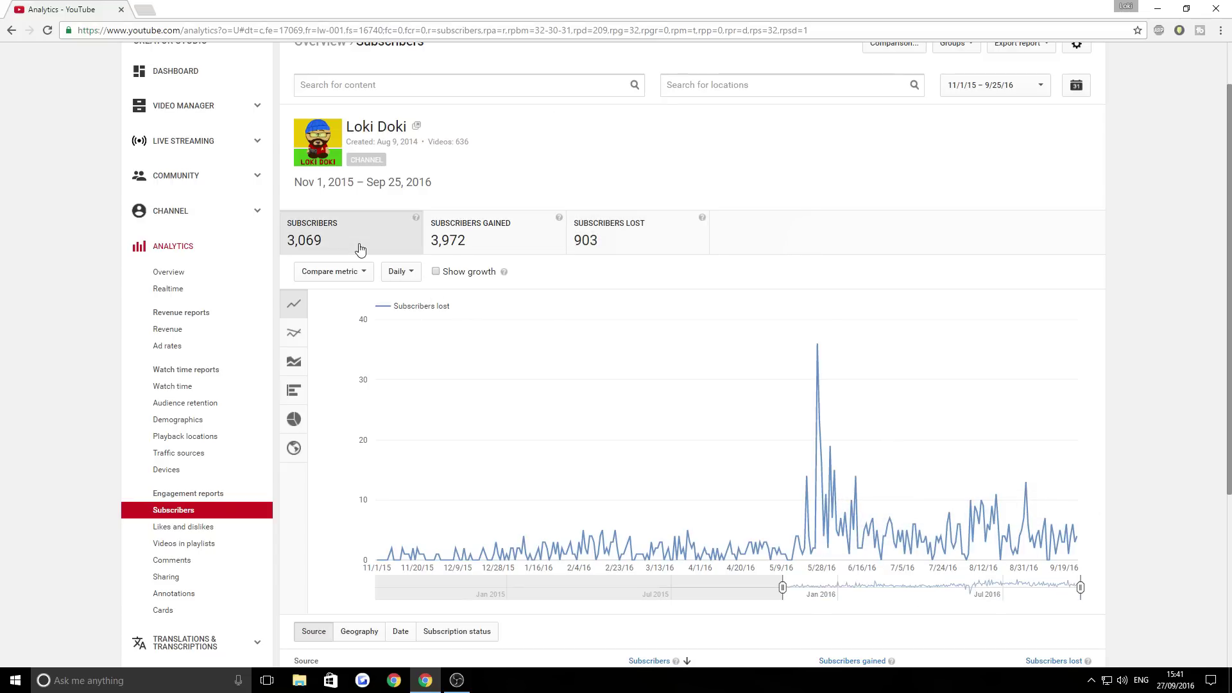
scroll(574, 472, down, 4)
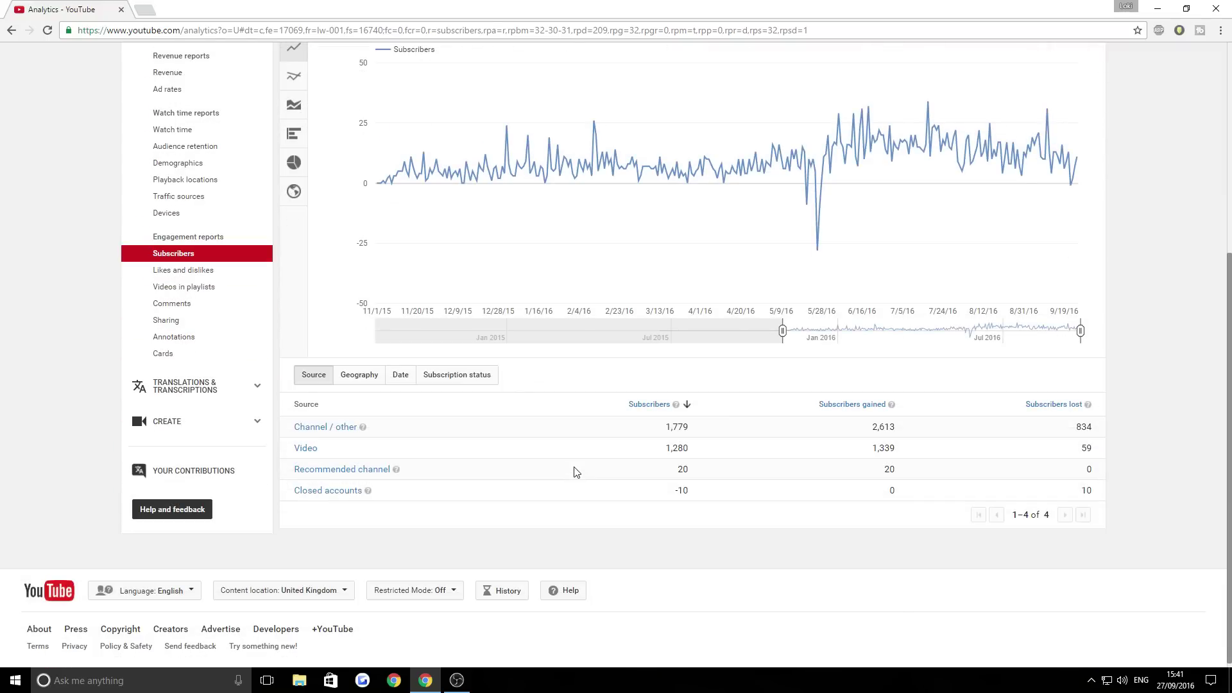
Step: Open the Likes and dislikes report, review the ratings per video and break them down by geography
scroll(542, 470, up, 2)
click(217, 401)
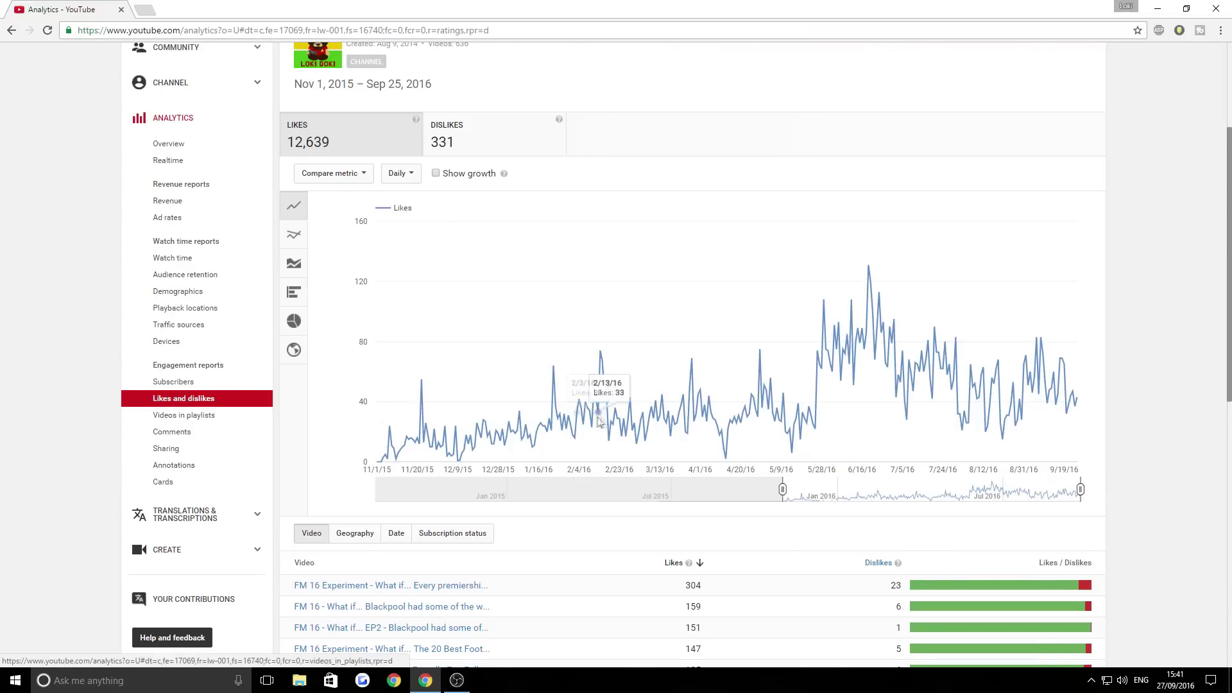
scroll(749, 439, down, 3)
scroll(749, 440, down, 7)
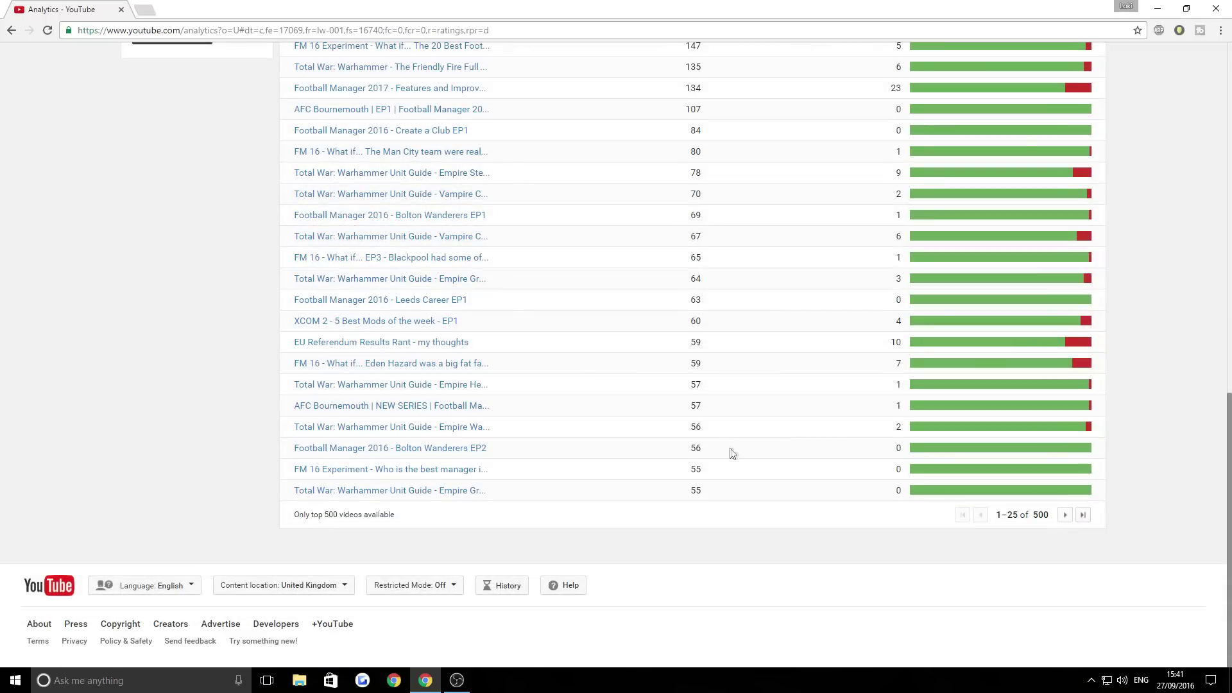
scroll(619, 356, up, 3)
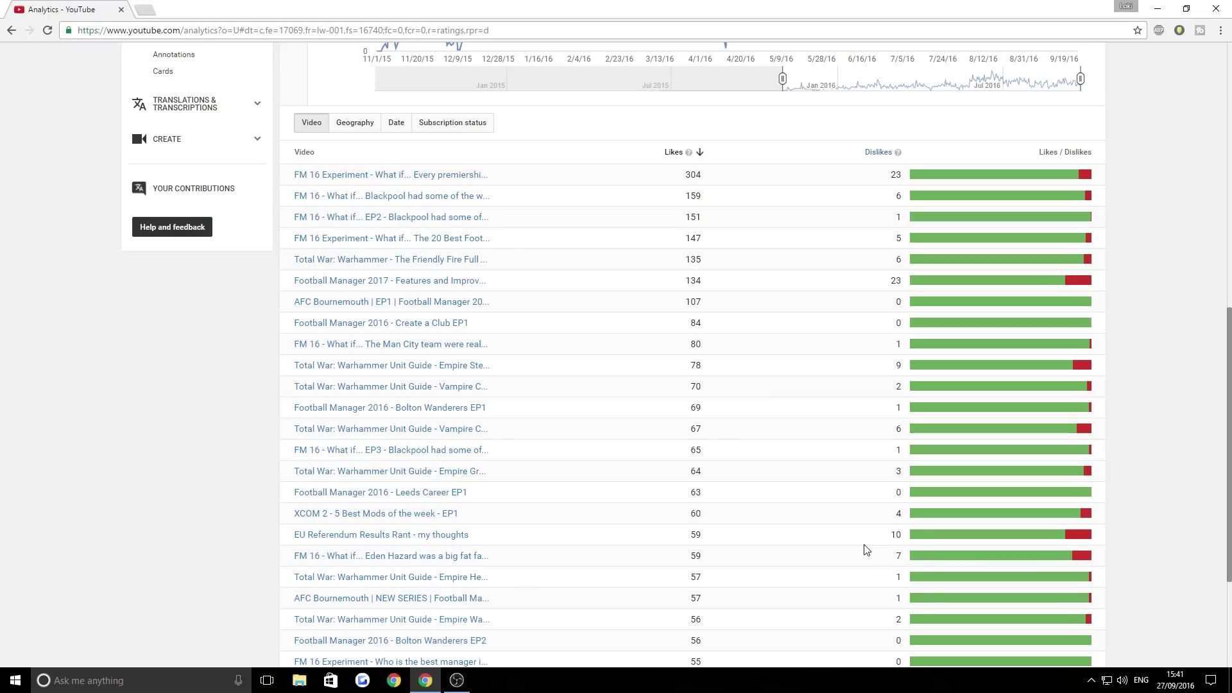
scroll(862, 520, down, 3)
scroll(862, 519, up, 5)
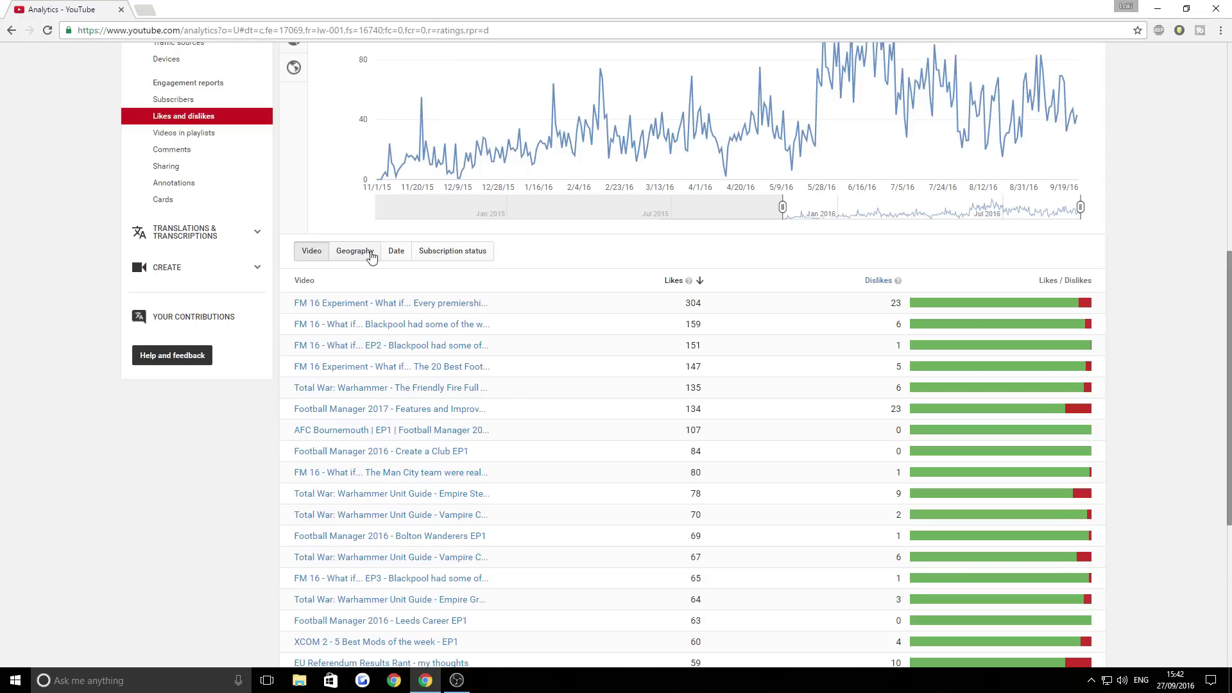
click(371, 255)
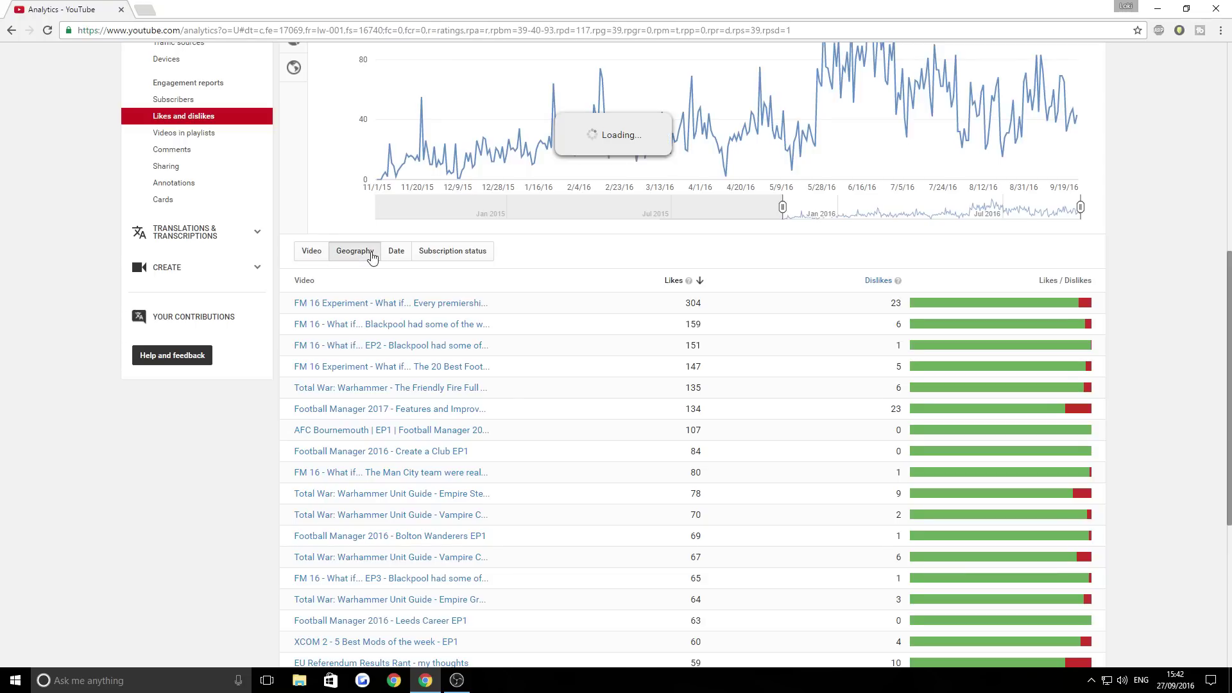
scroll(516, 339, up, 5)
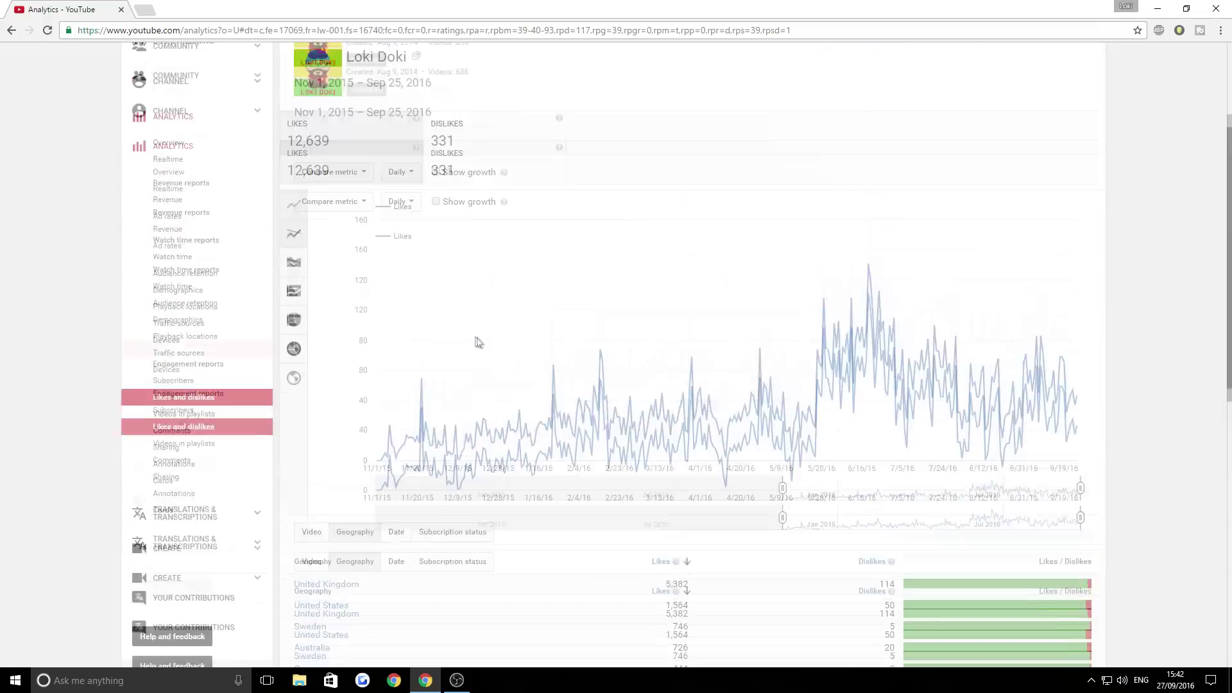
Step: Open the Traffic sources report and review the watch time and views of each source in the table
click(221, 366)
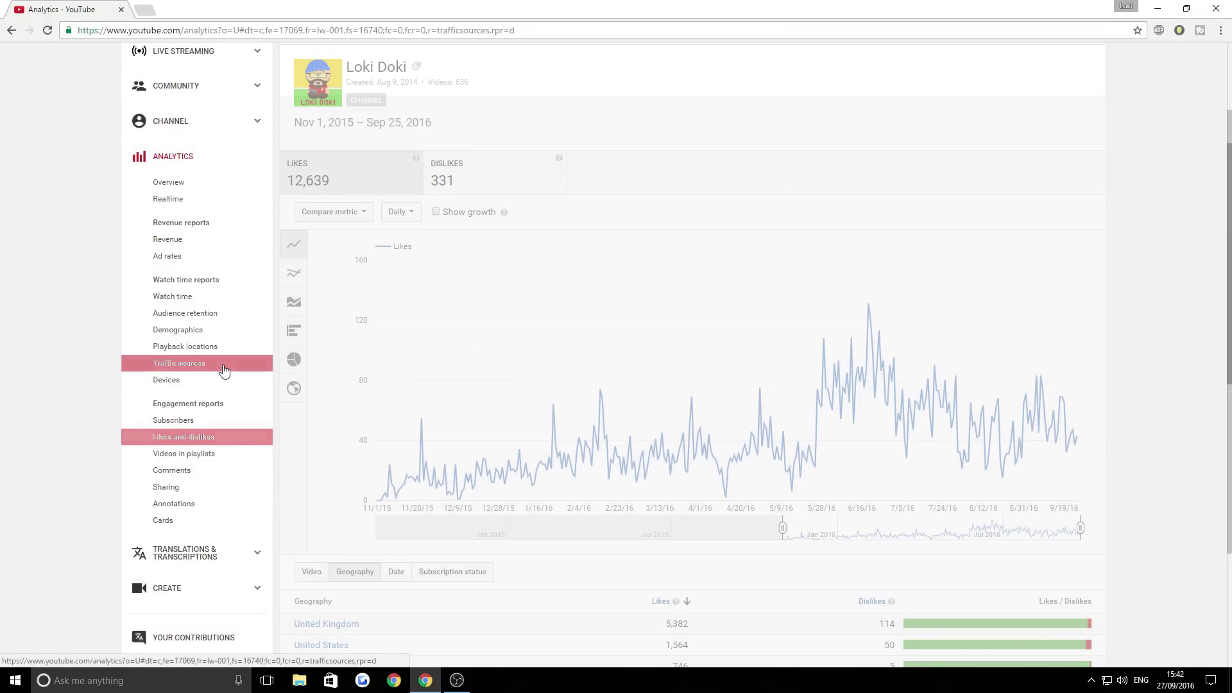
scroll(541, 463, down, 3)
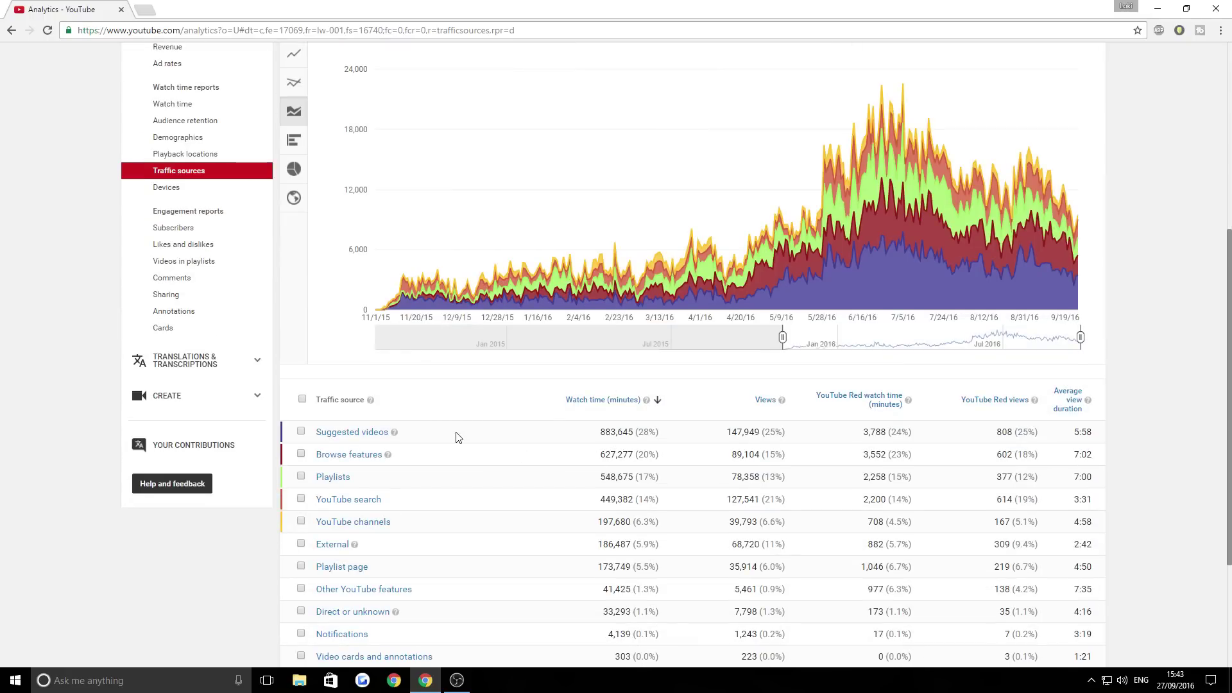
scroll(522, 448, down, 2)
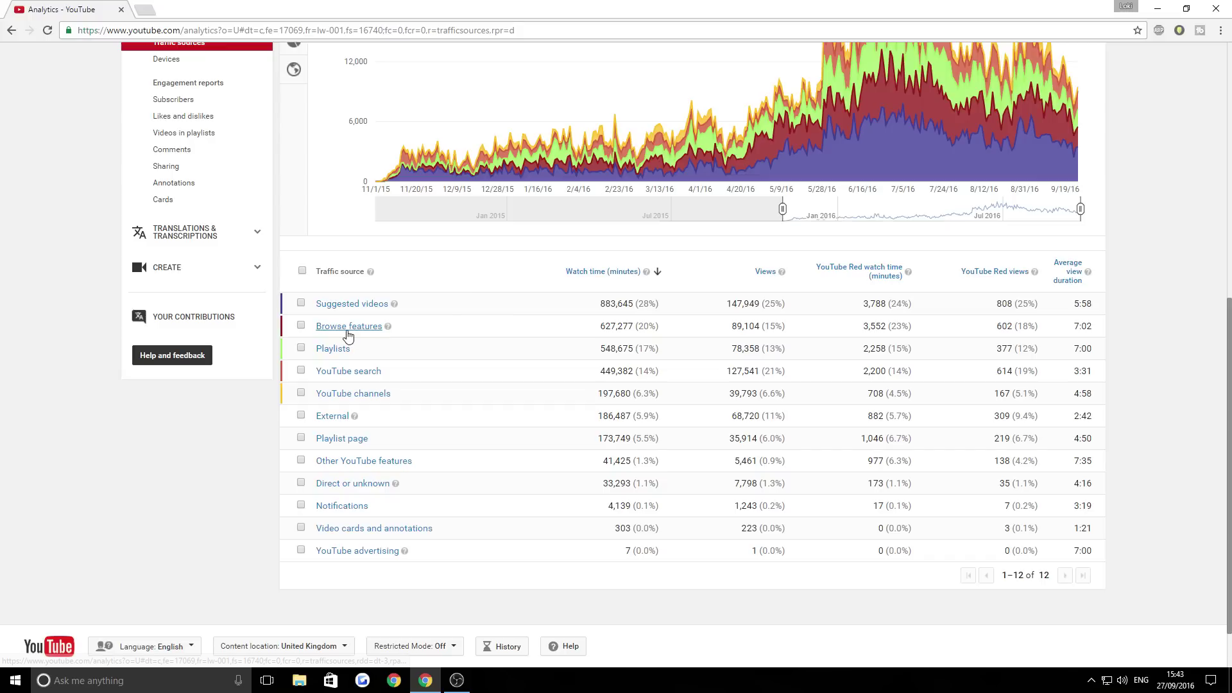
mouse_move(388, 331)
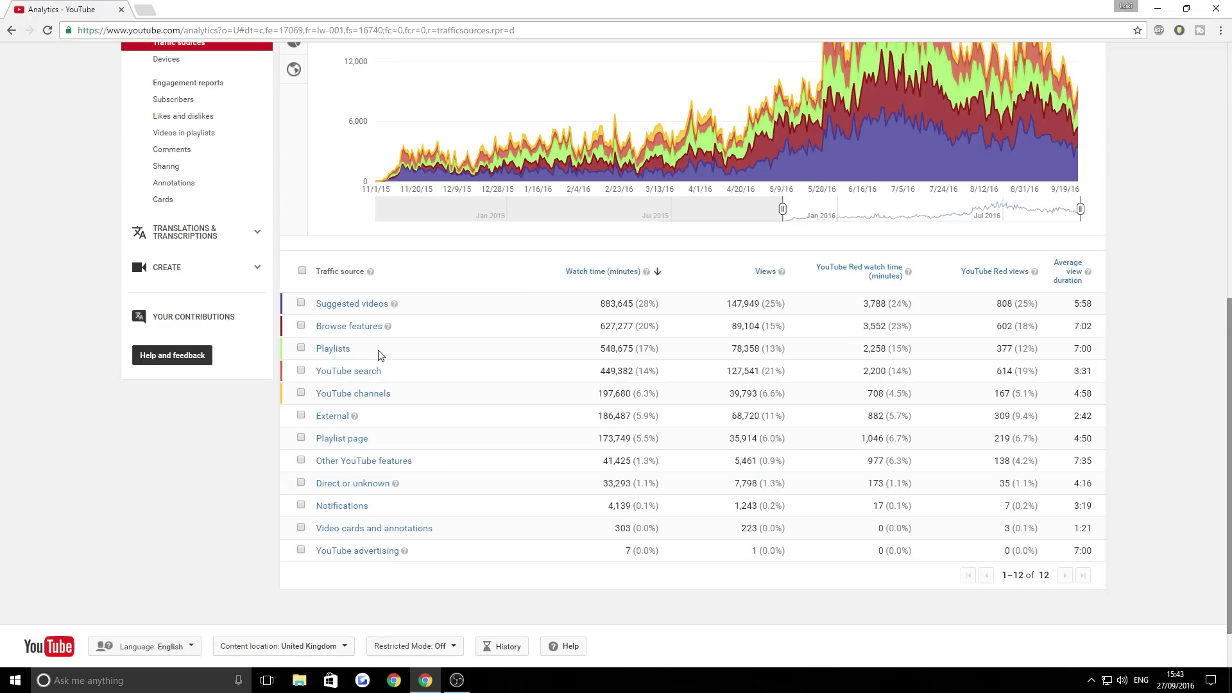
mouse_move(621, 353)
mouse_move(631, 554)
Step: Open the YouTube search traffic details and read through the list of search terms that bring viewers
click(375, 506)
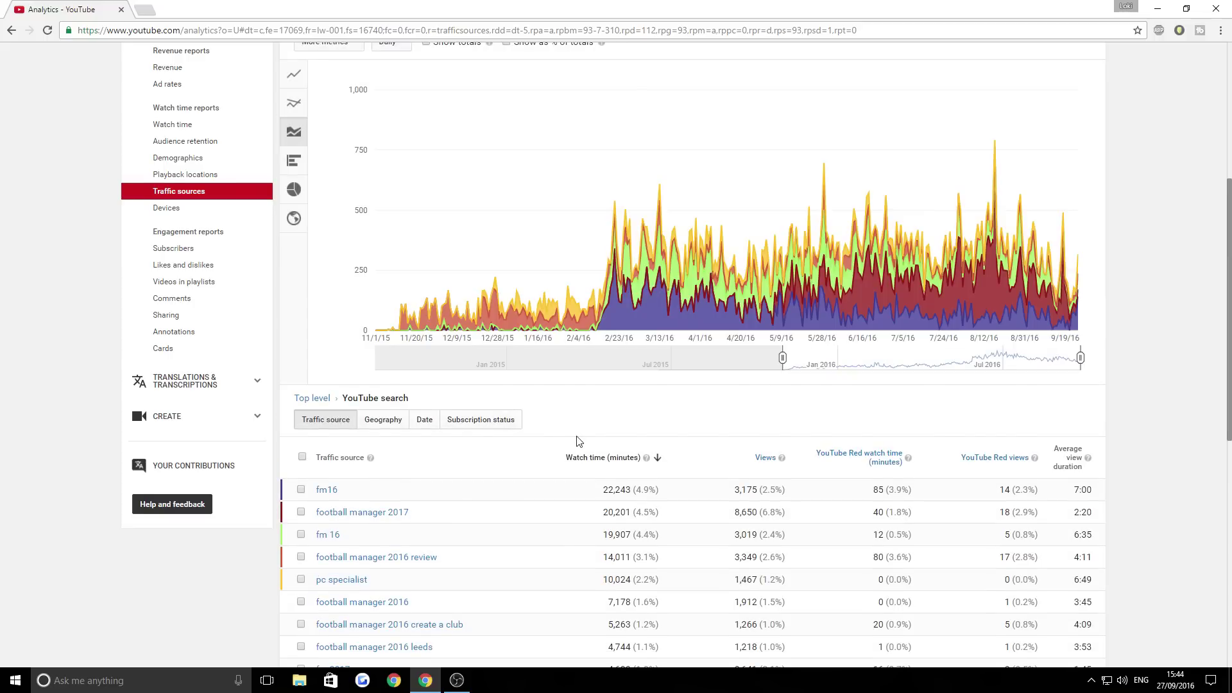
scroll(576, 441, down, 2)
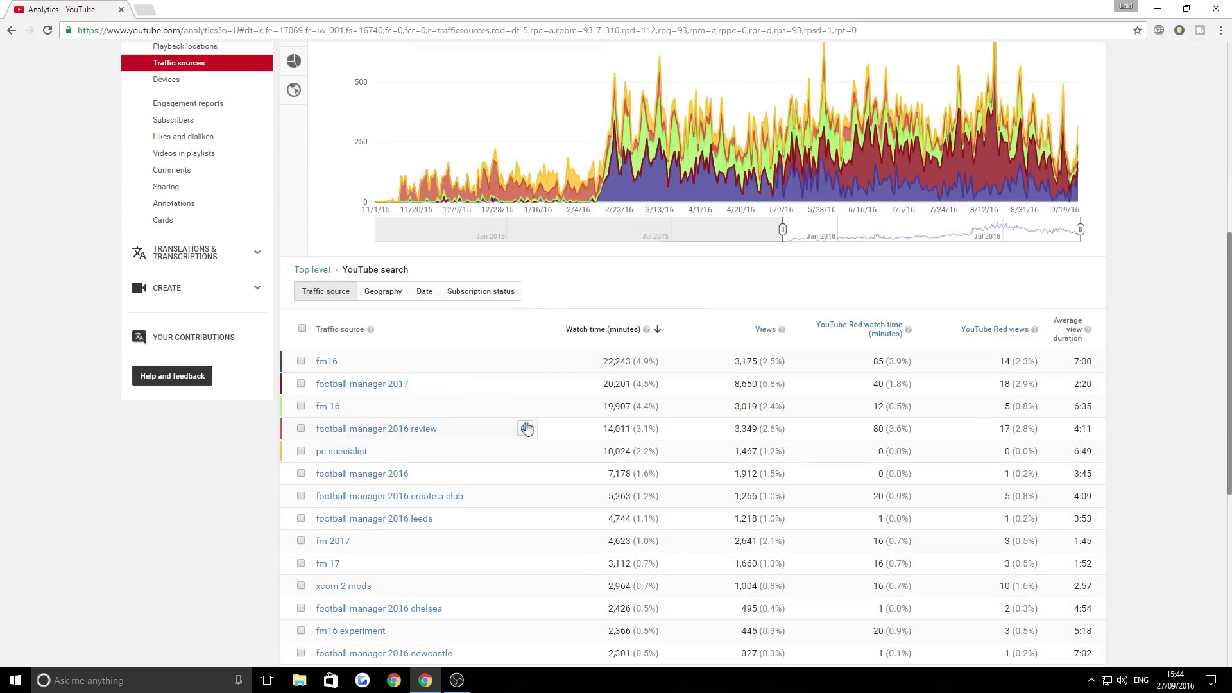
scroll(512, 417, down, 2)
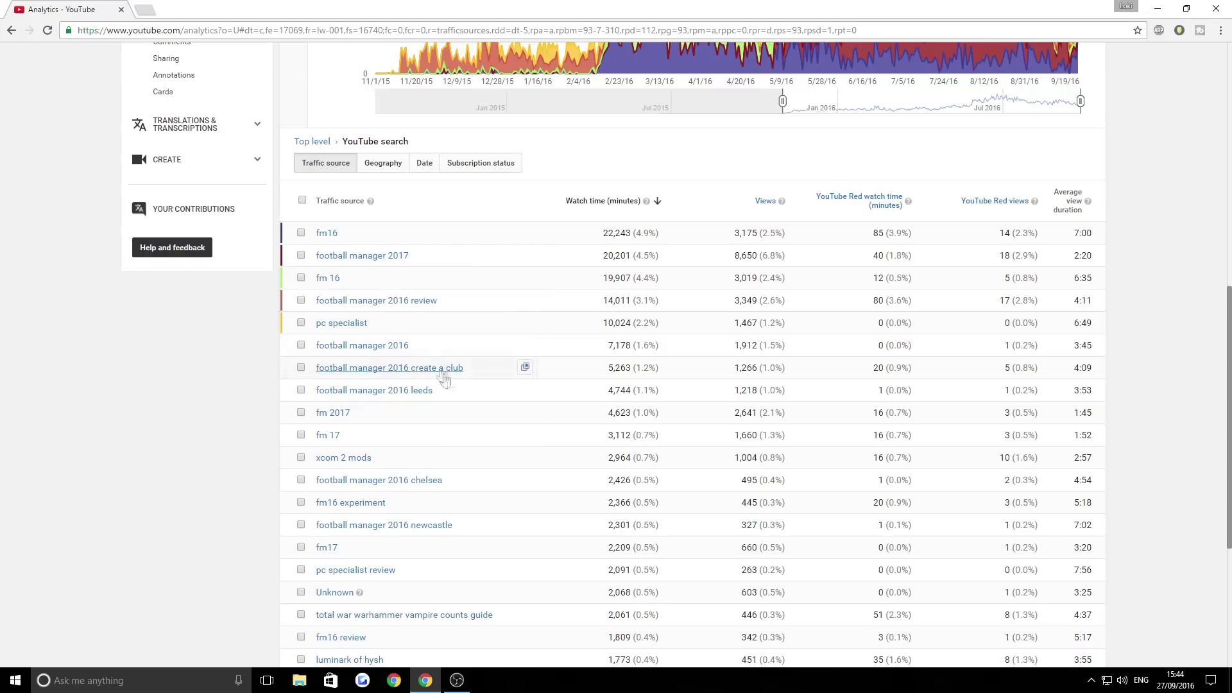
scroll(452, 481, down, 2)
scroll(448, 475, down, 3)
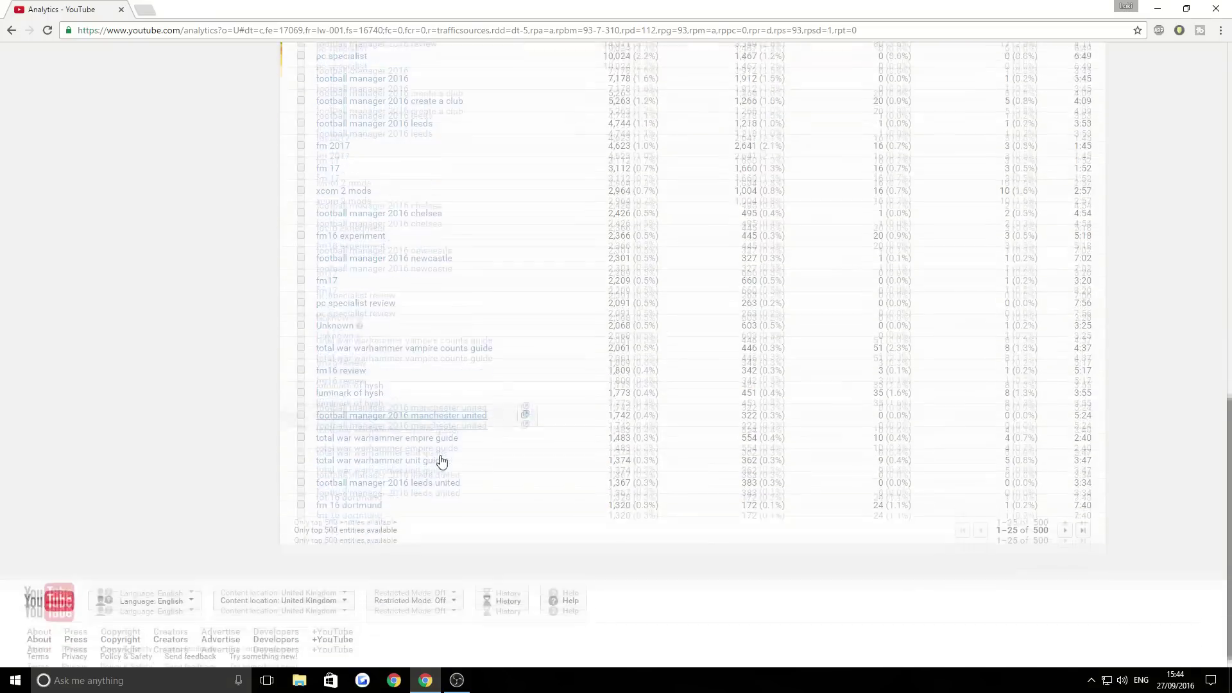
Step: Finish reviewing the YouTube search terms and their watch time chart, and return to the top-level Traffic sources report
scroll(440, 457, up, 6)
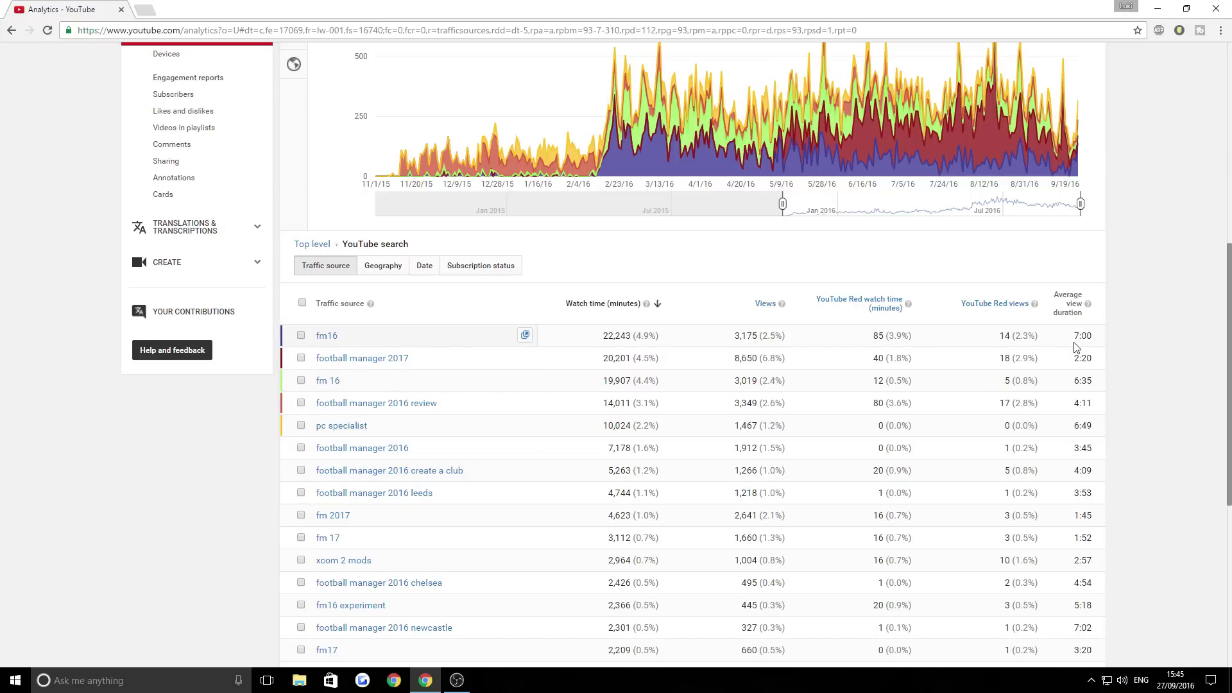
scroll(435, 401, up, 4)
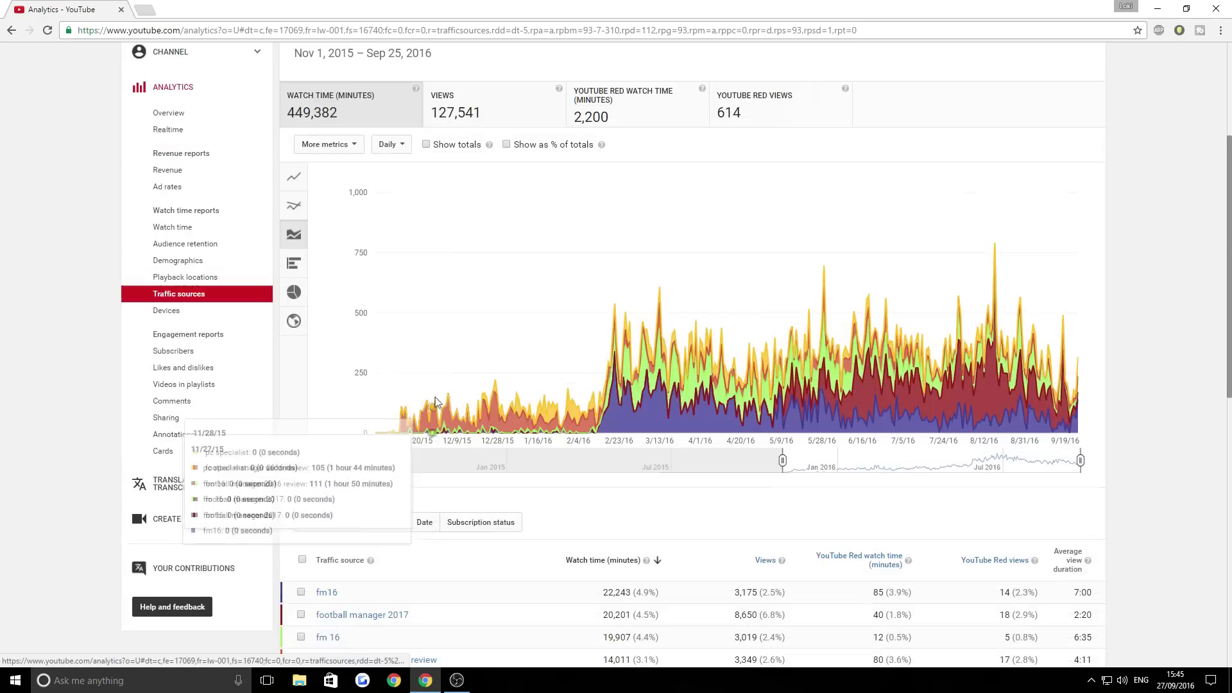
scroll(435, 401, down, 3)
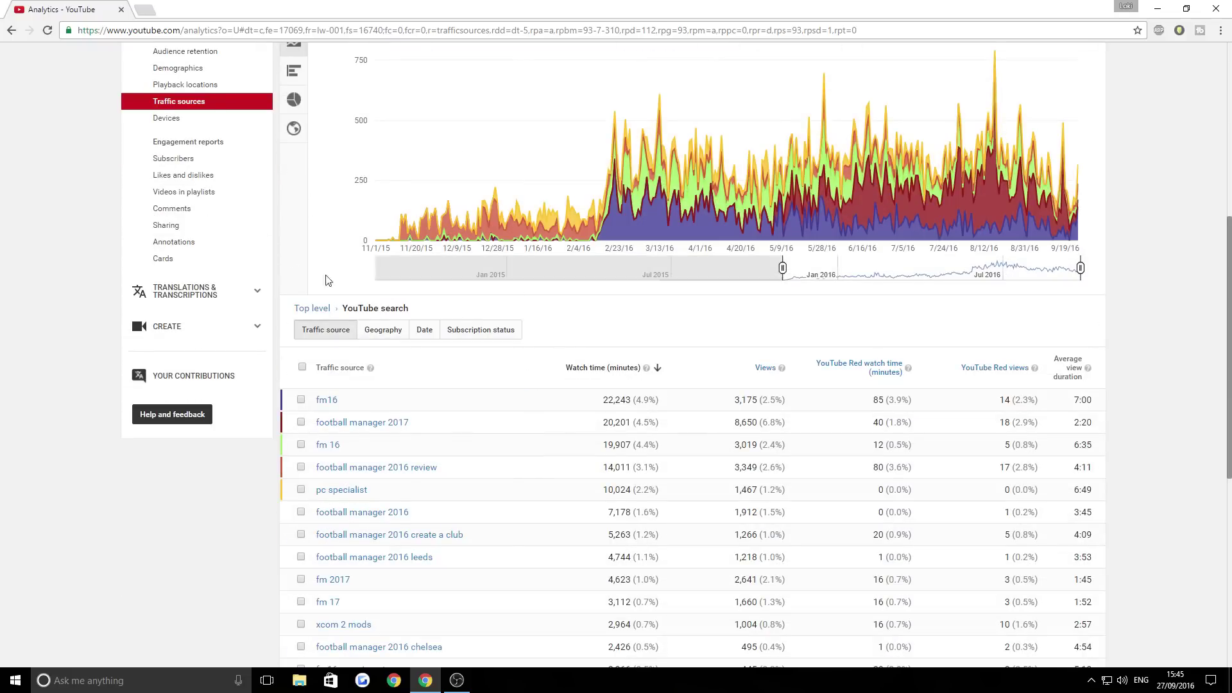
scroll(243, 324, up, 1)
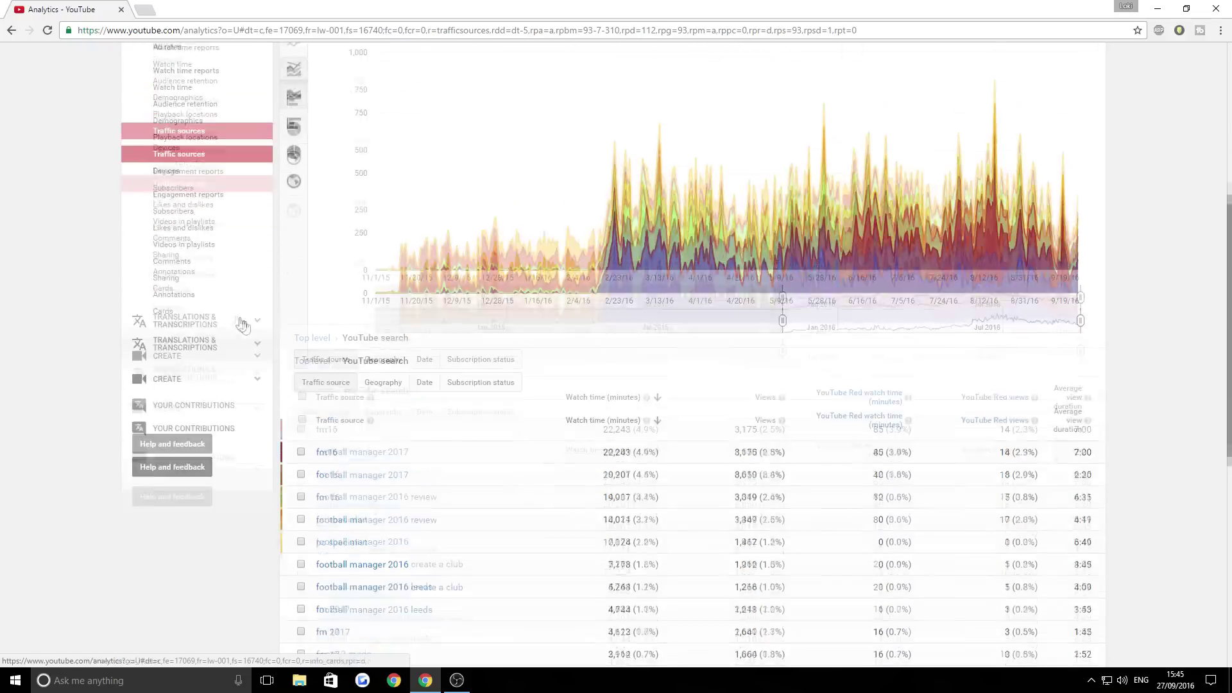
scroll(243, 324, up, 2)
click(12, 31)
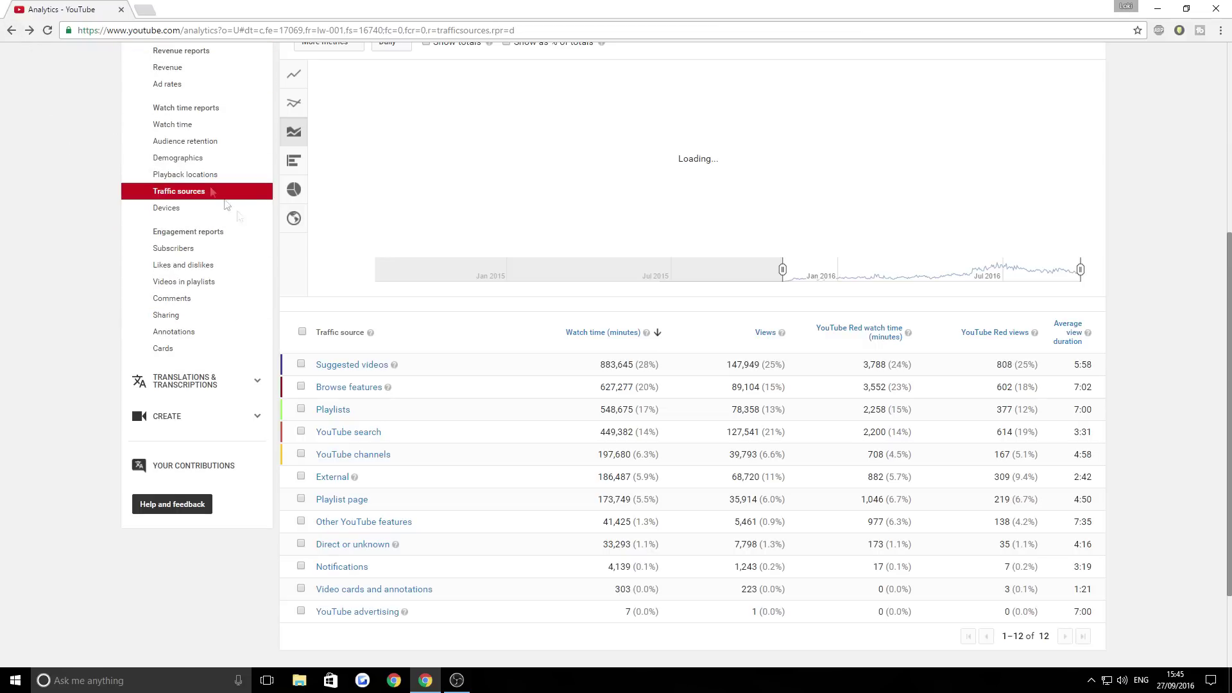
scroll(322, 364, up, 3)
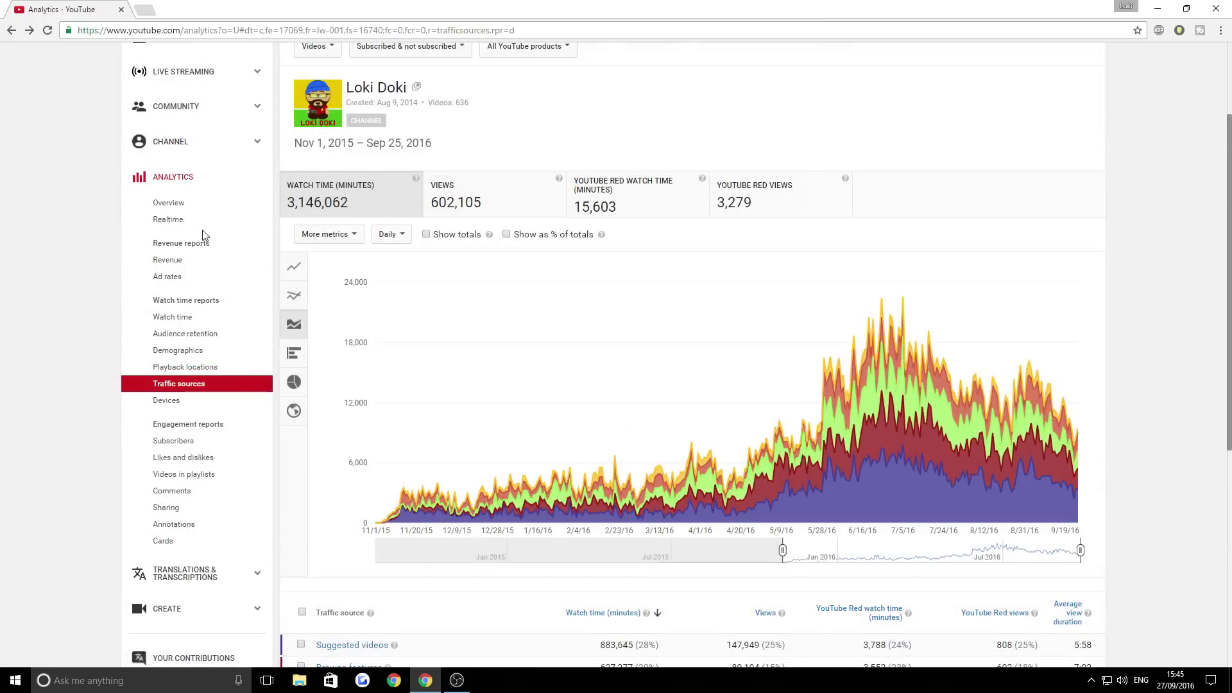
scroll(202, 230, up, 2)
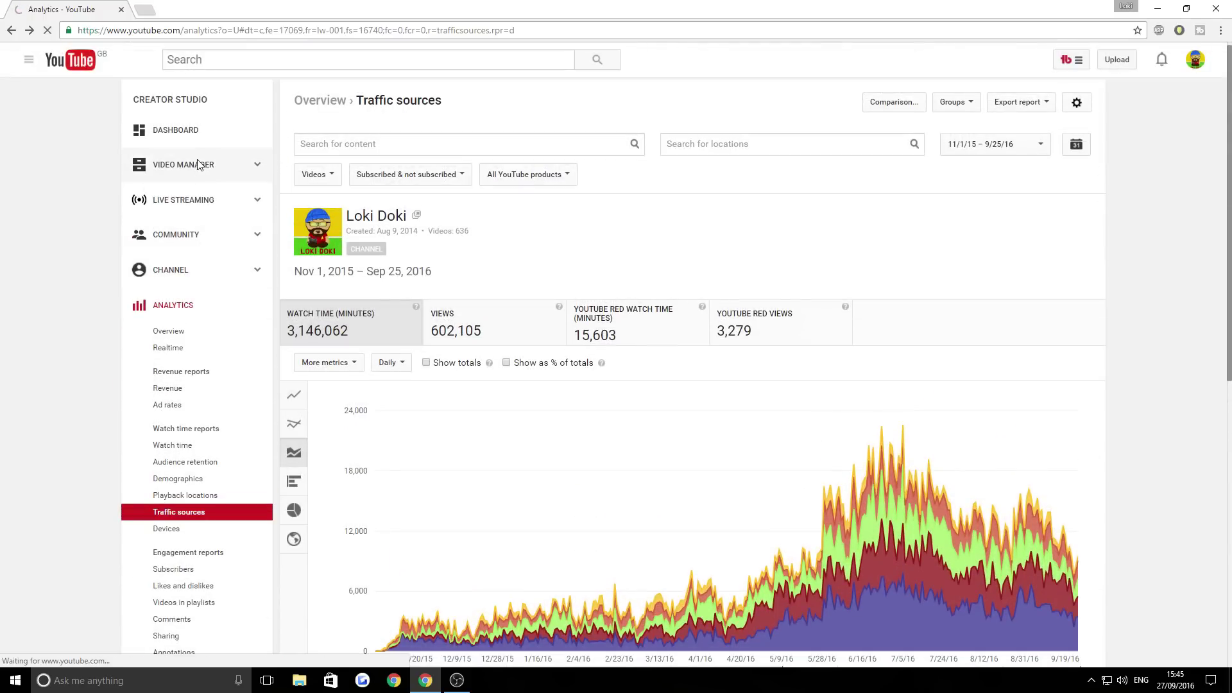
Step: Open the Video Manager and list the channel's videos by Most viewed
click(199, 165)
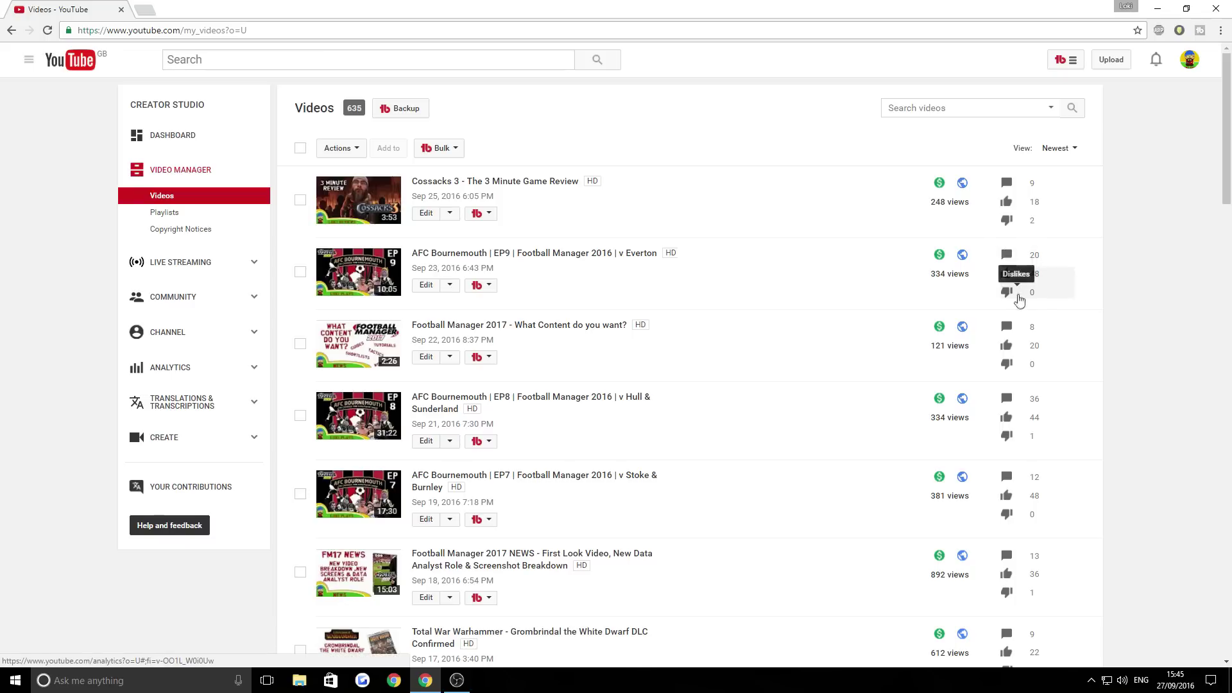
click(1055, 149)
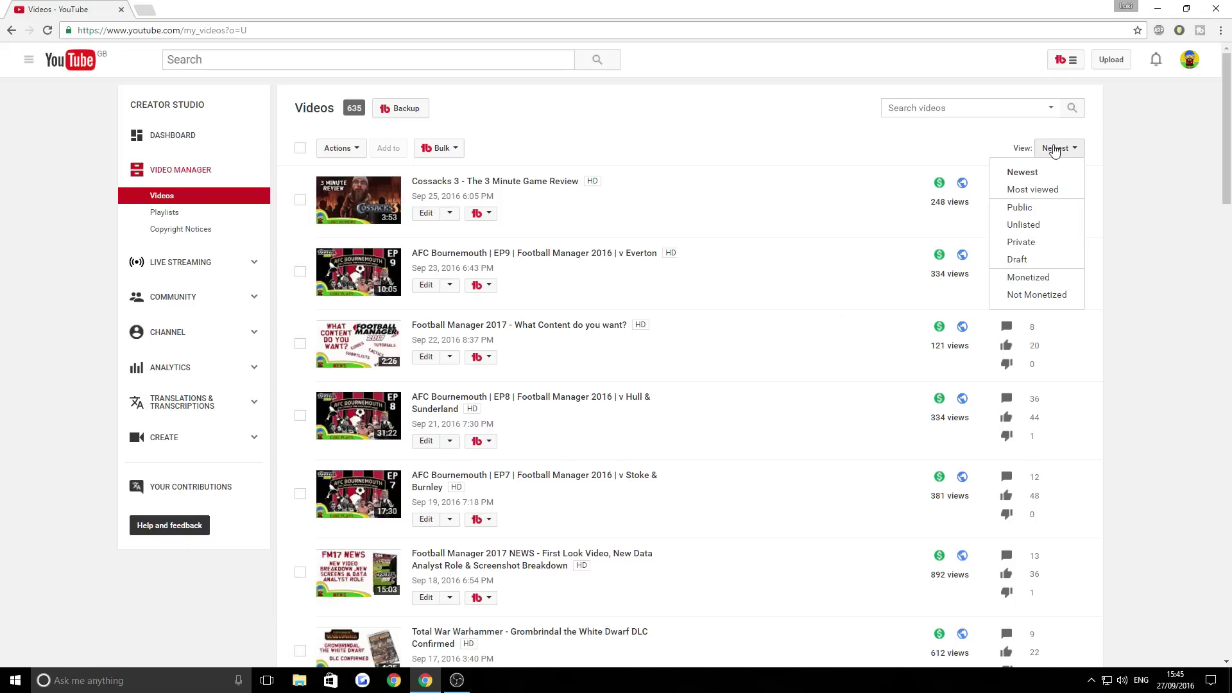
click(1057, 191)
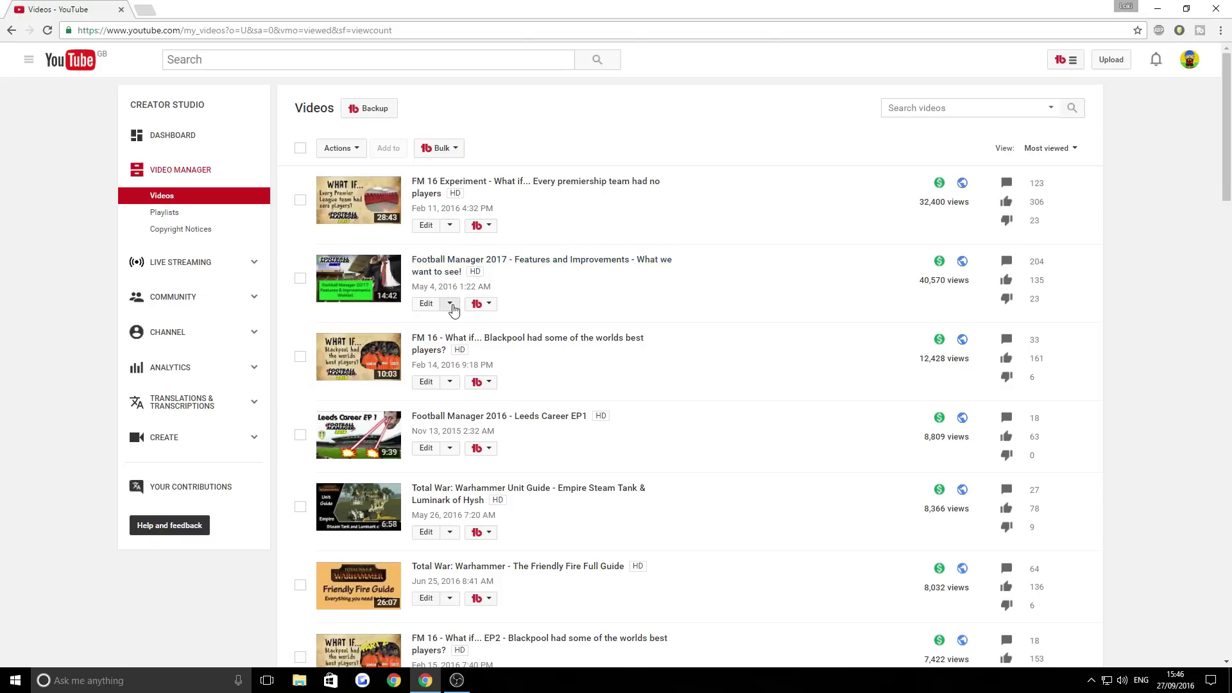
Step: Open the "Football Manager 2017 - Features and Improvements - What we want to see!" video page and review its TubeBuddy stats, tags and tools
click(452, 308)
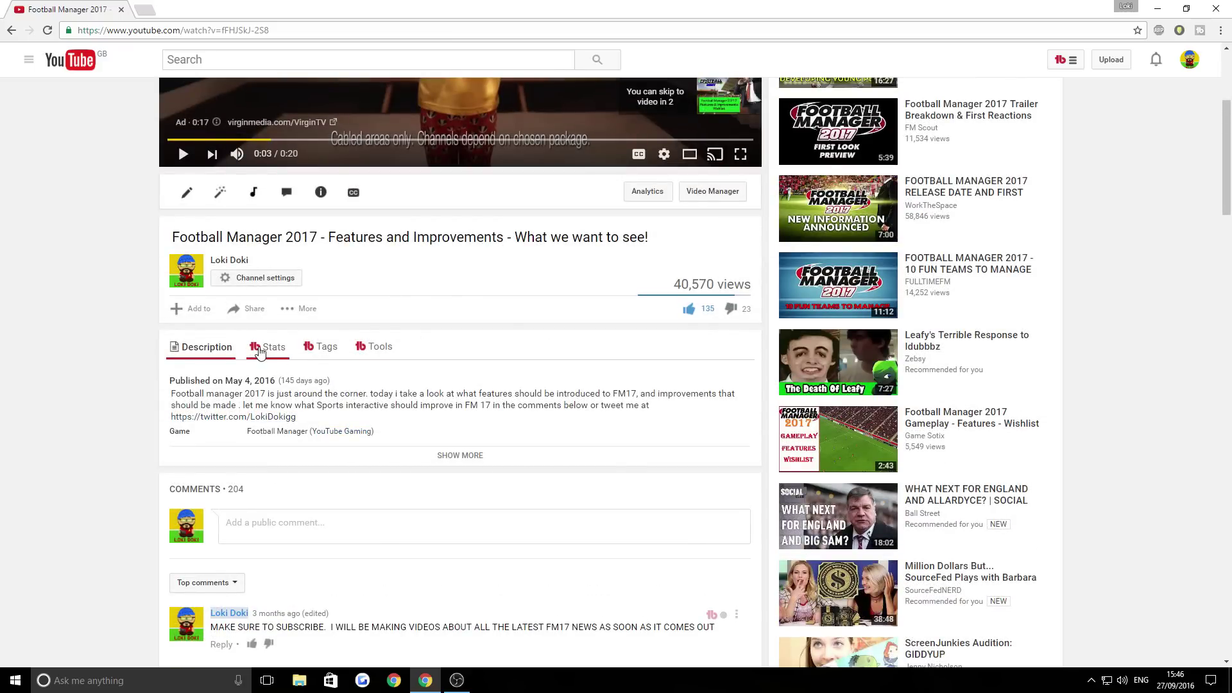
click(260, 351)
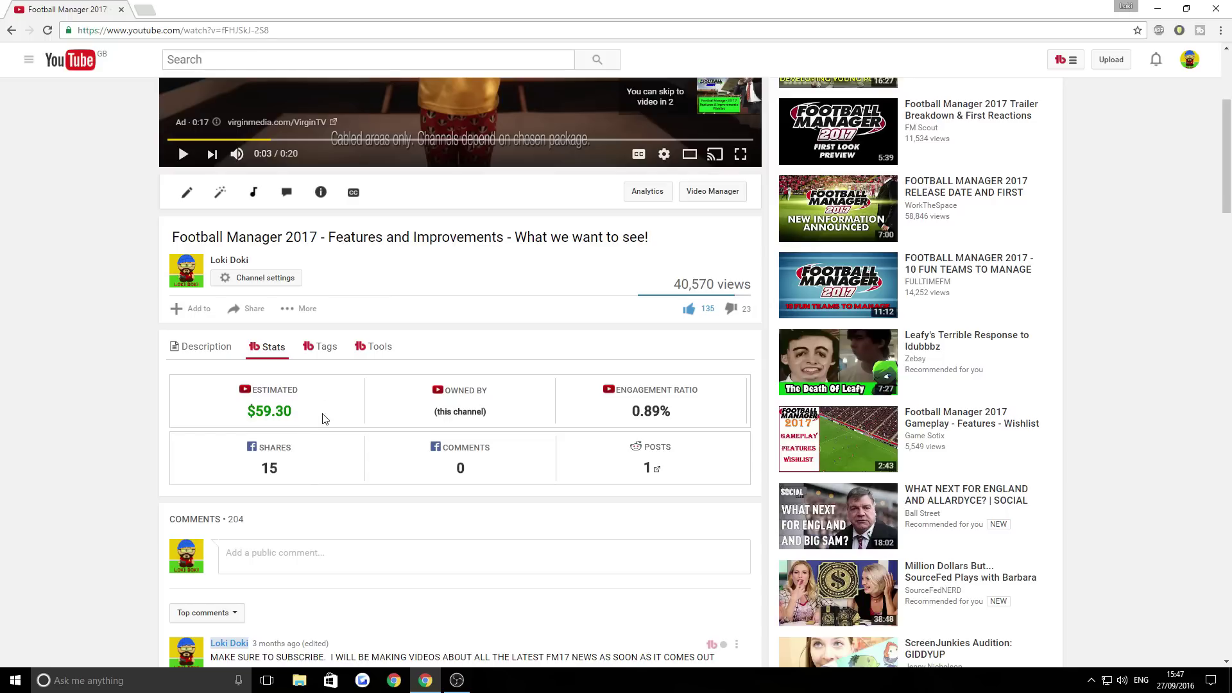
scroll(346, 406, down, 2)
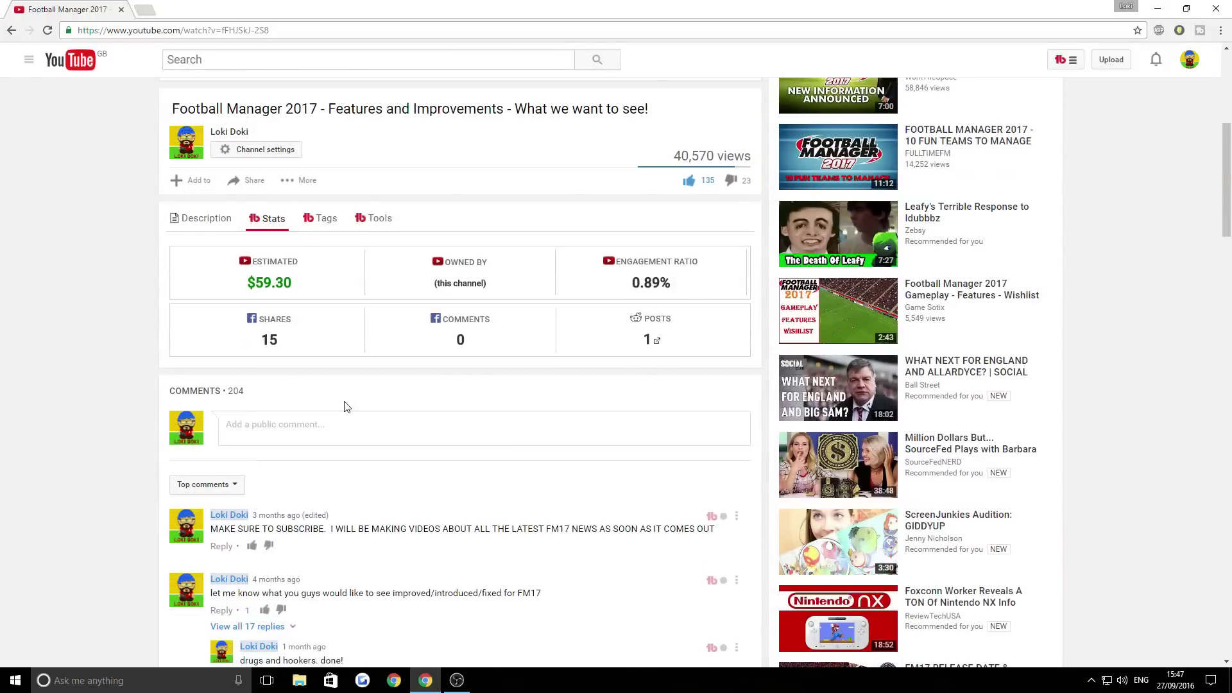
scroll(346, 406, up, 2)
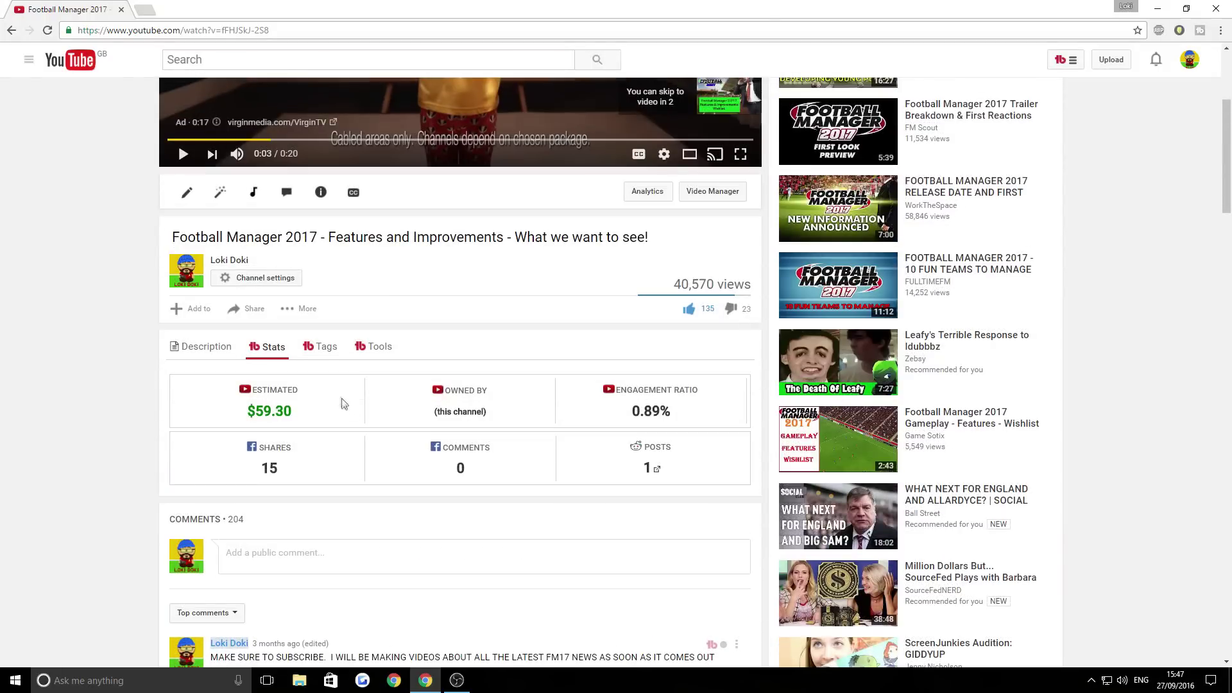
click(323, 351)
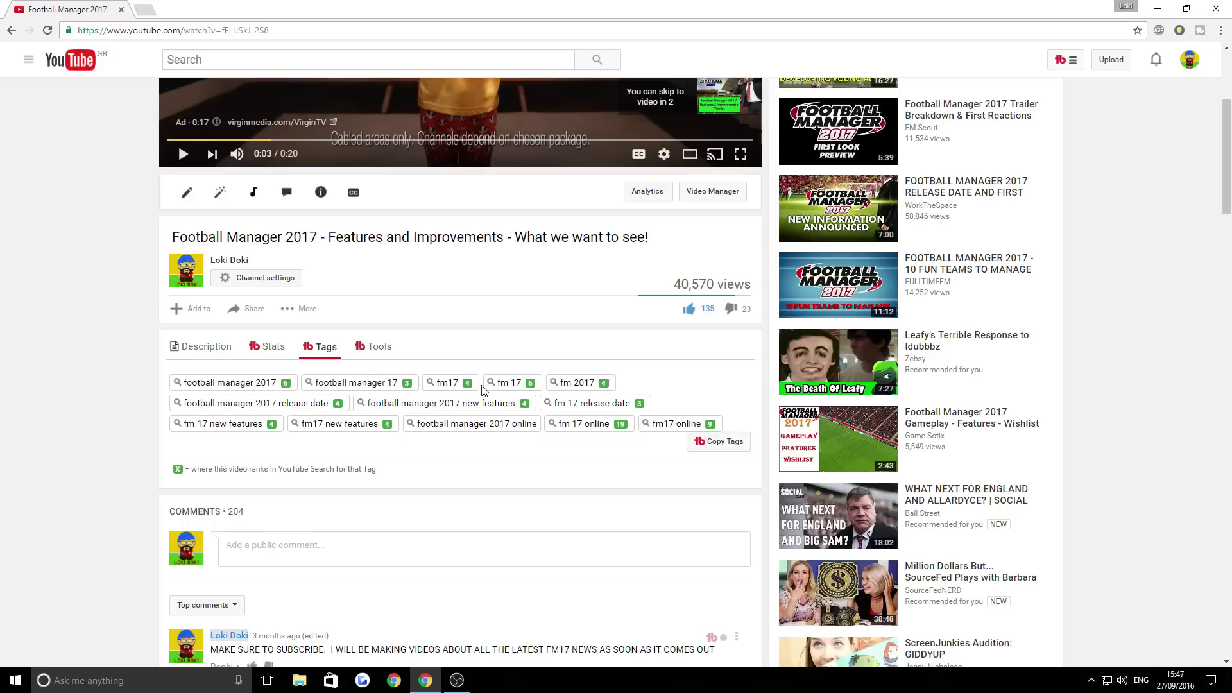
click(380, 350)
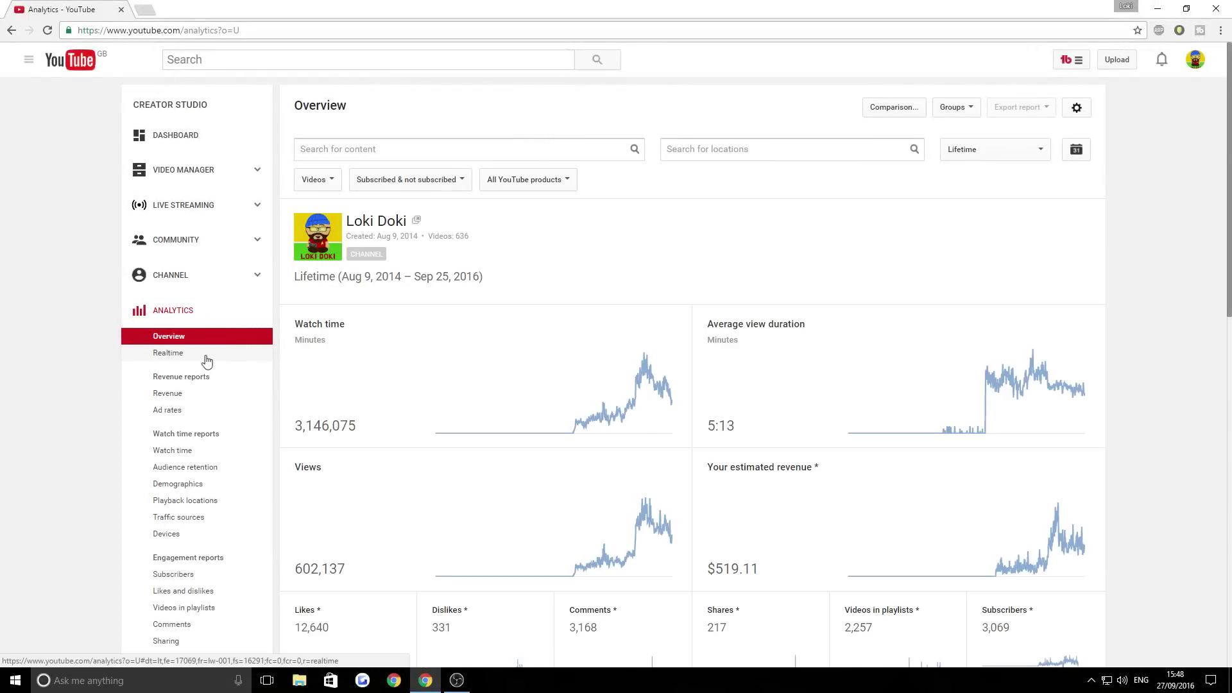
Step: Open the channel's Realtime report and sort the videos by estimated views in the last 60 minutes to inspect their charts
click(206, 358)
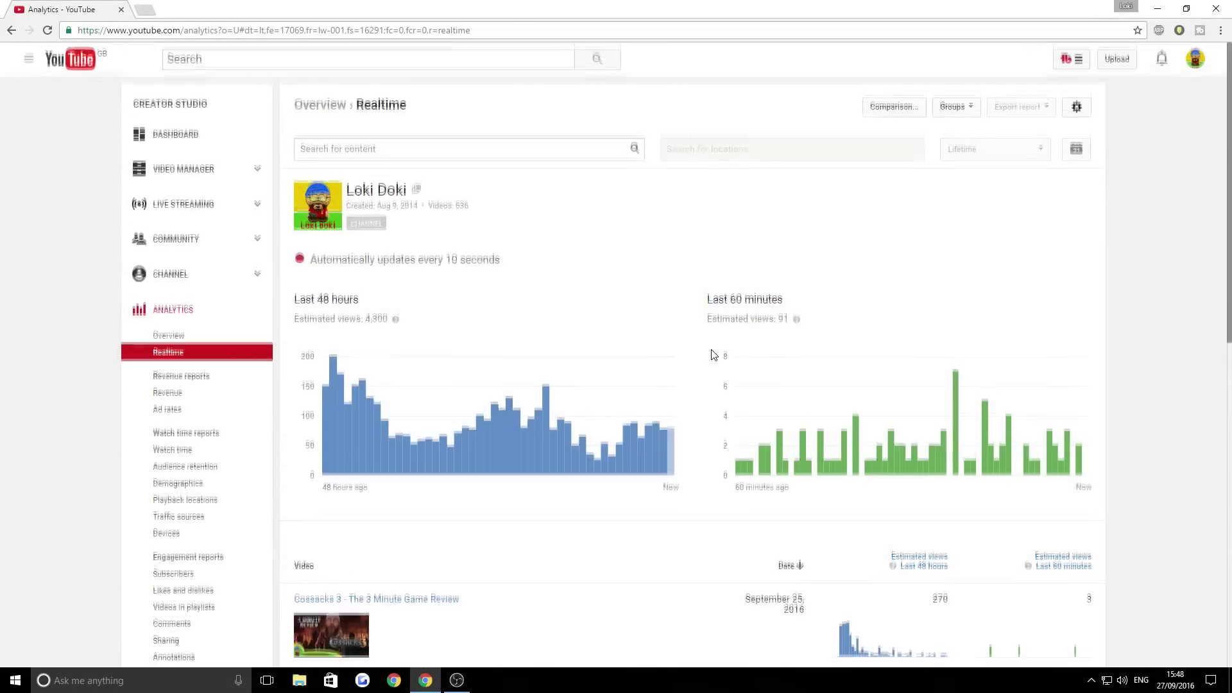
scroll(654, 369, down, 1)
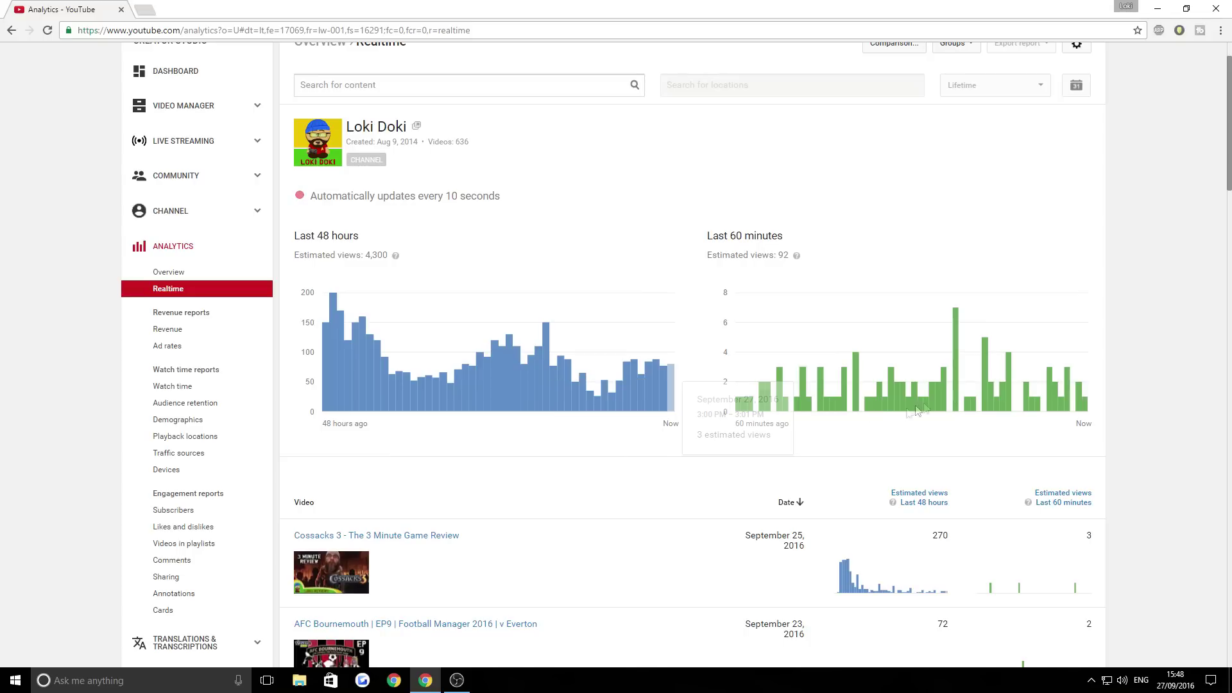
scroll(550, 193, down, 6)
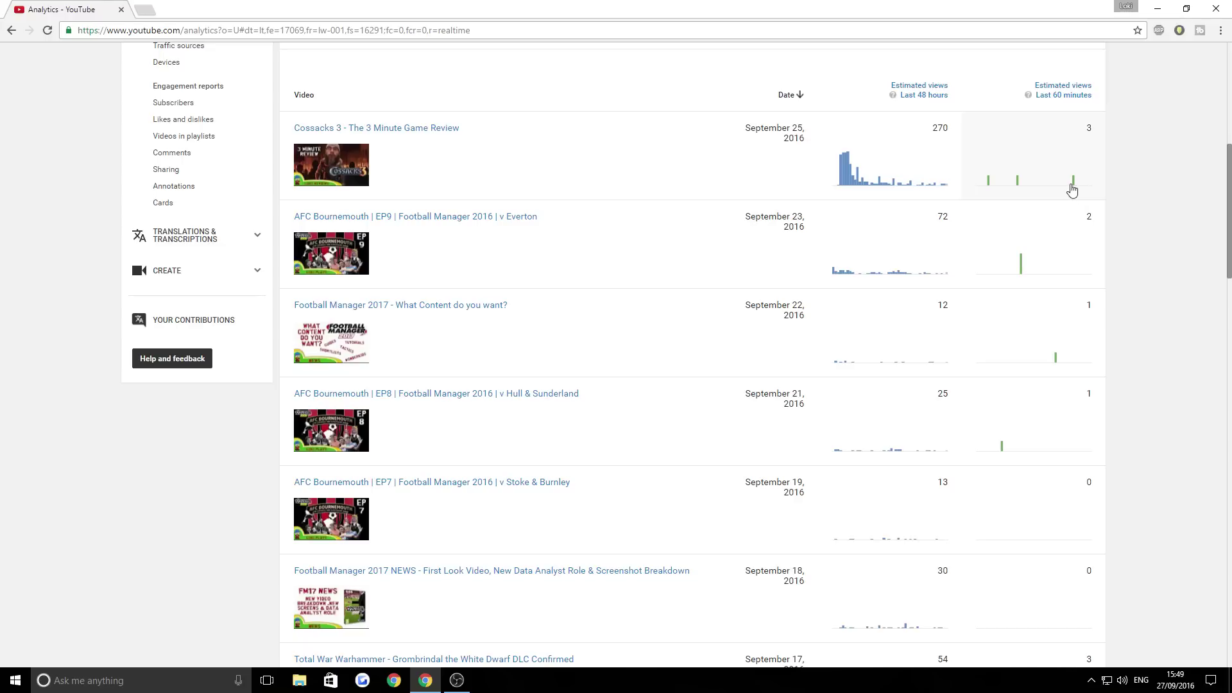
click(1065, 96)
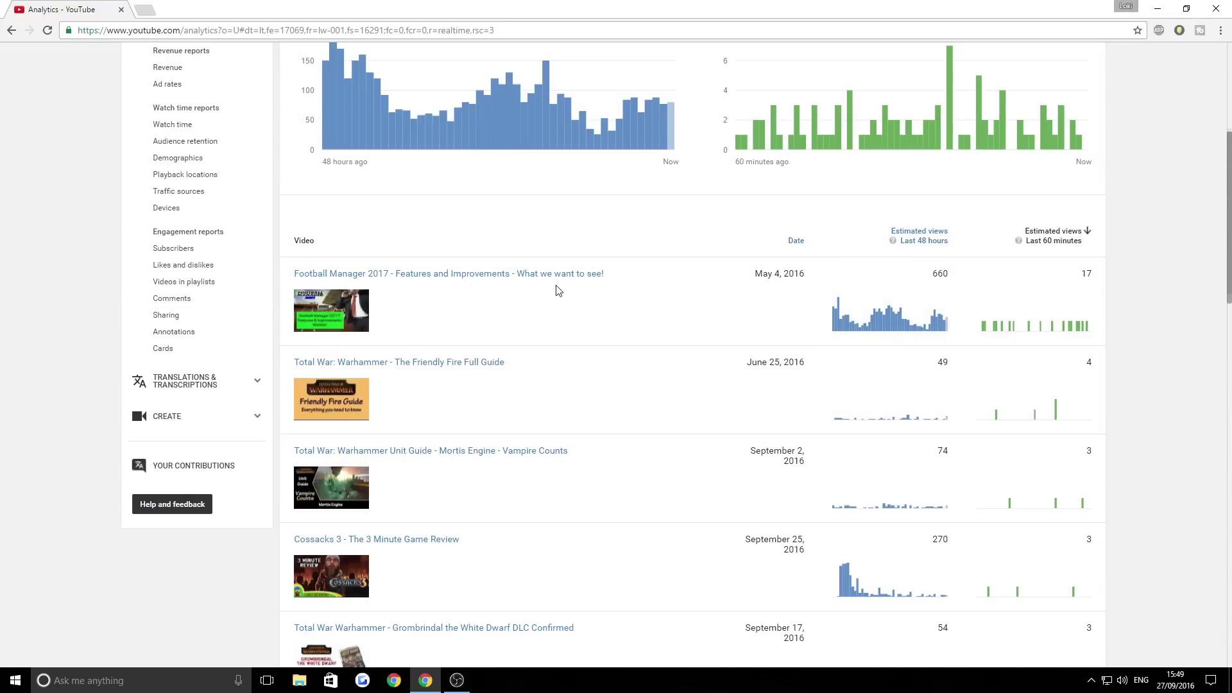
mouse_move(1079, 334)
mouse_move(937, 324)
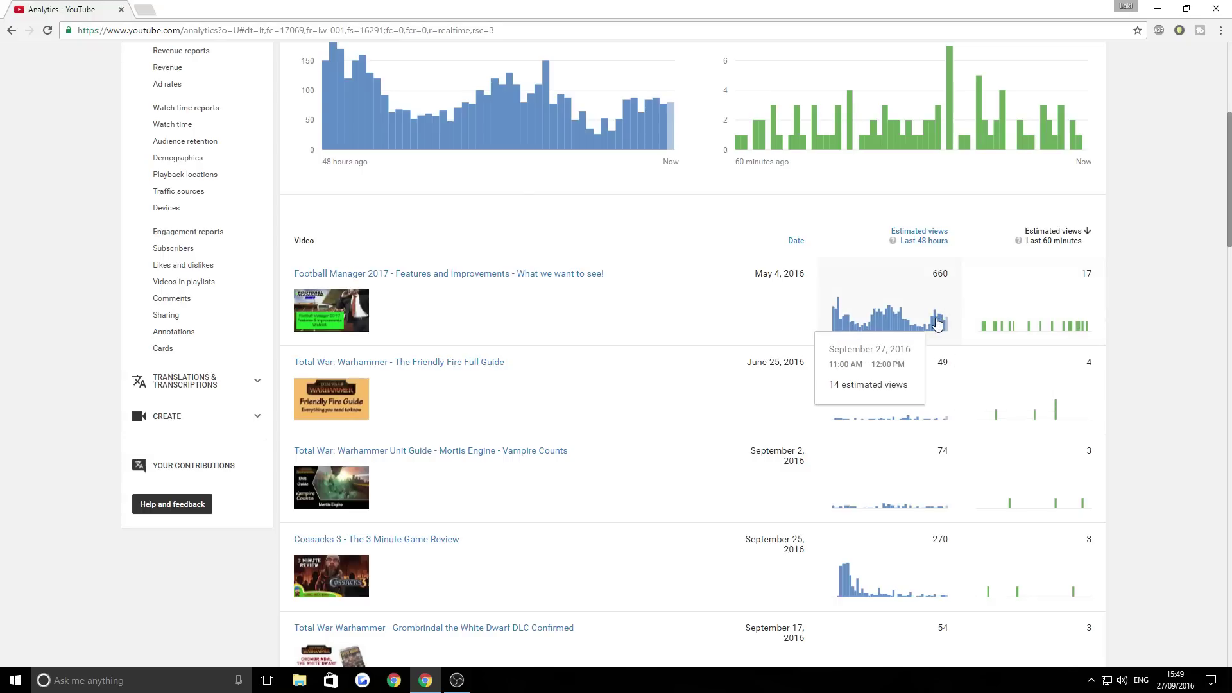
Step: Sort the realtime video list by estimated views in the last 48 hours and look through the ranking
click(932, 246)
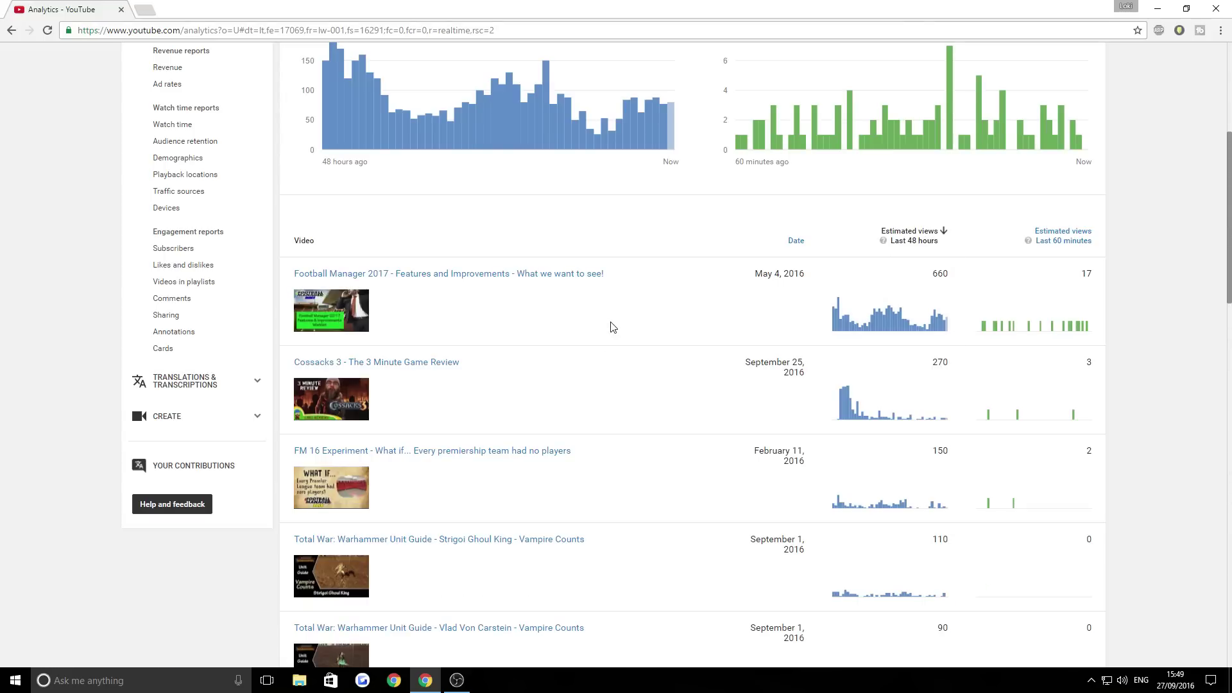
scroll(612, 327, down, 4)
scroll(612, 327, up, 1)
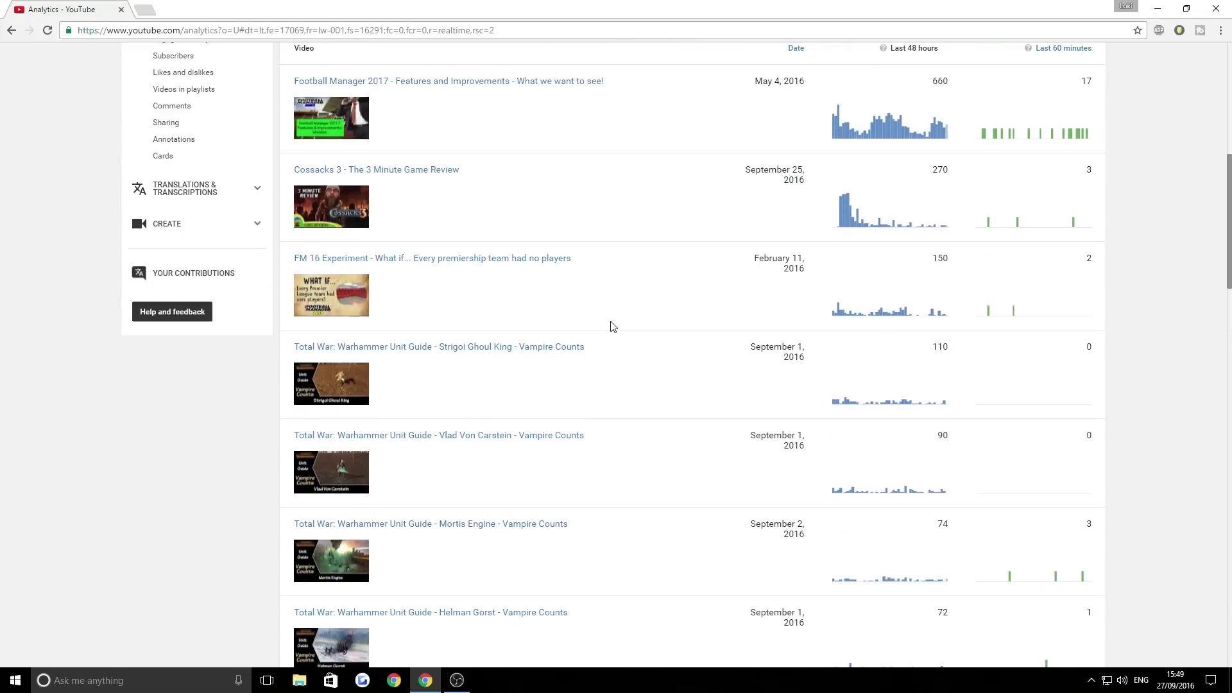
scroll(490, 275, up, 2)
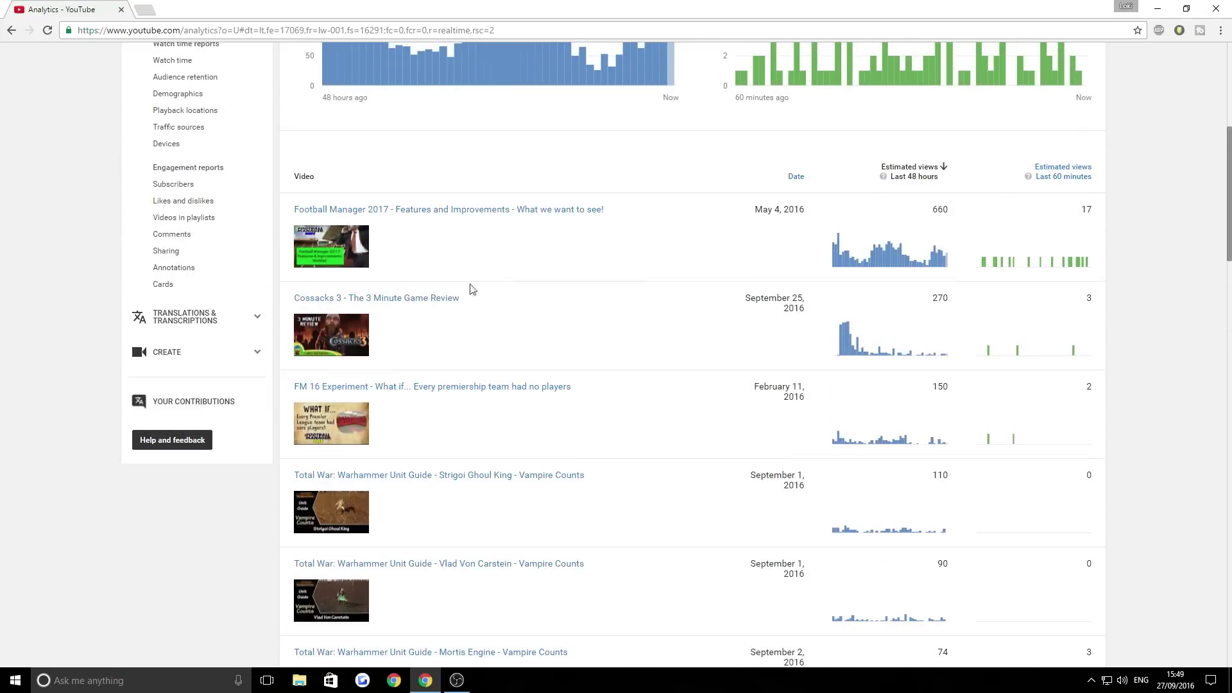
scroll(463, 385, down, 2)
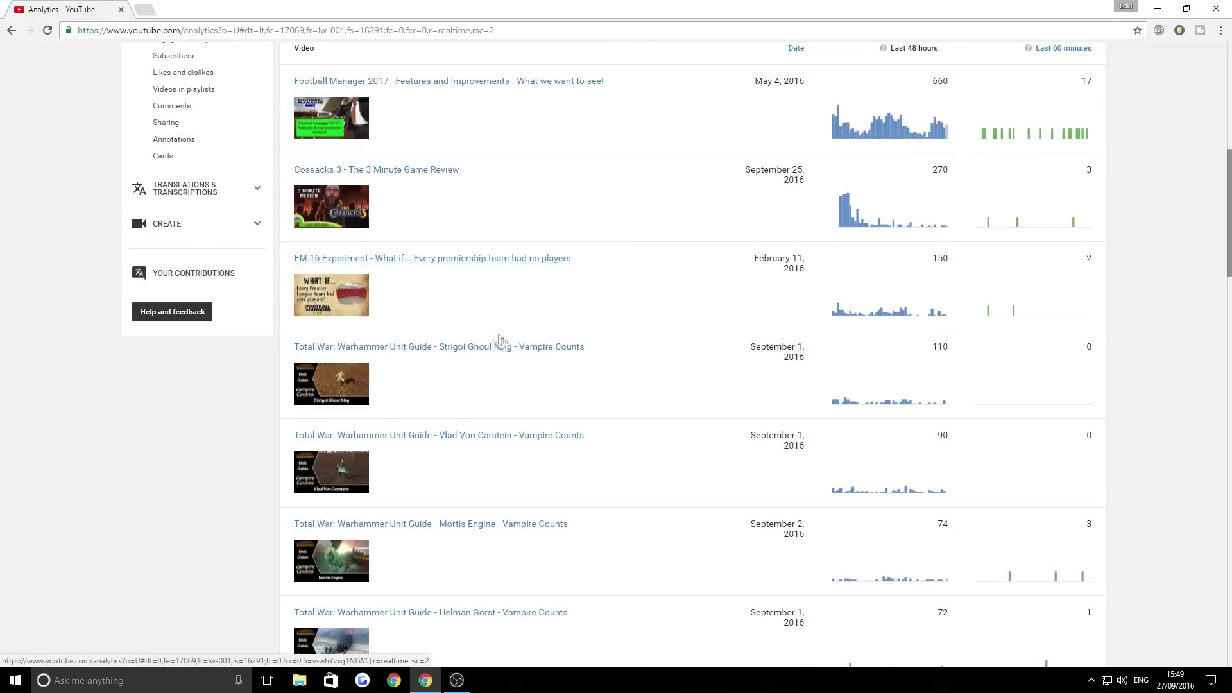
scroll(520, 343, down, 2)
scroll(520, 343, down, 2)
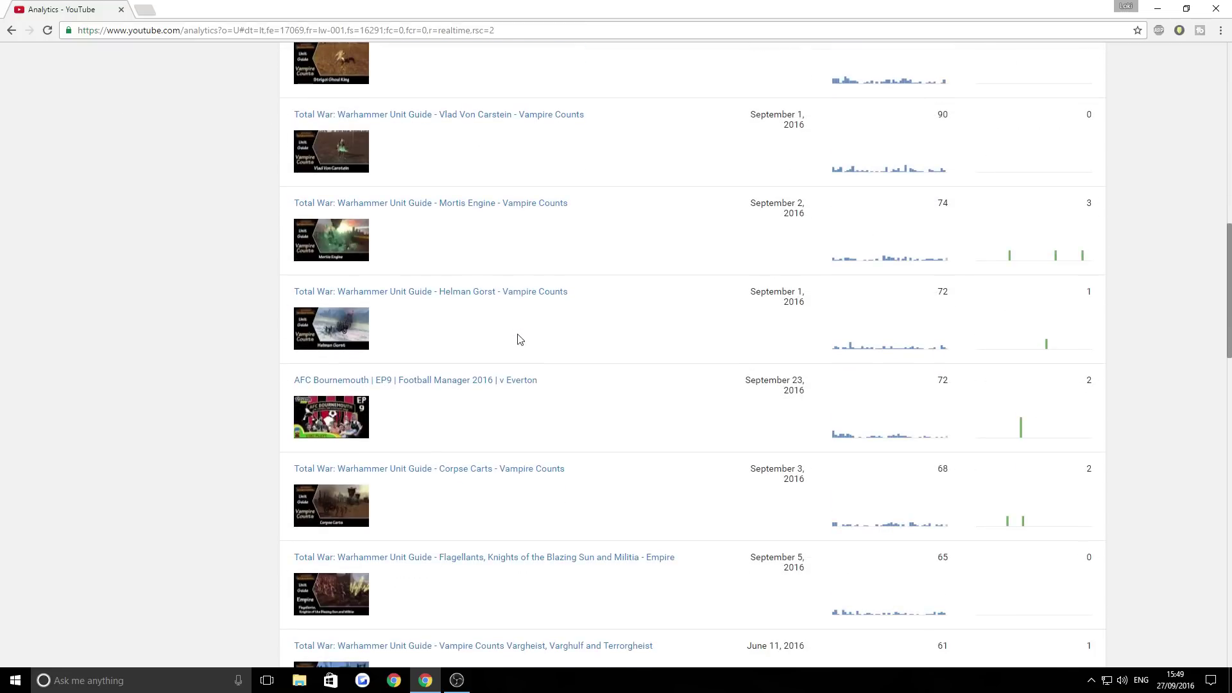
scroll(564, 363, up, 8)
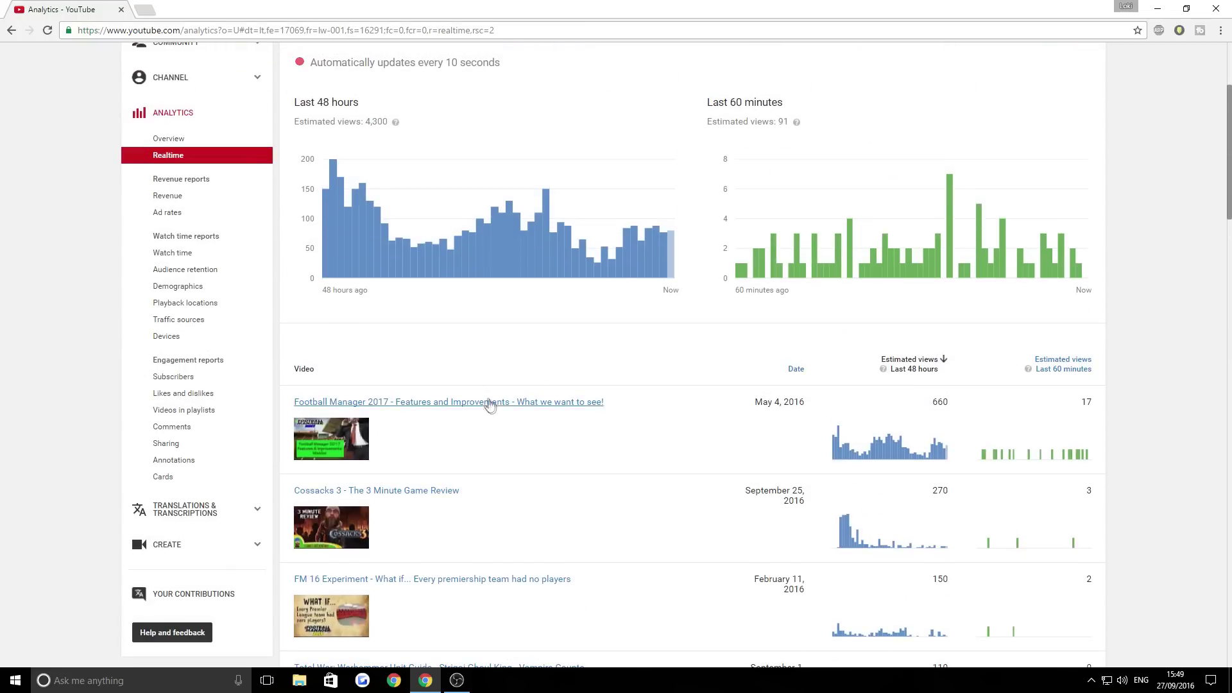
Step: Open the realtime details of the Football Manager 2017 features video and review its view charts and geography breakdown
click(540, 402)
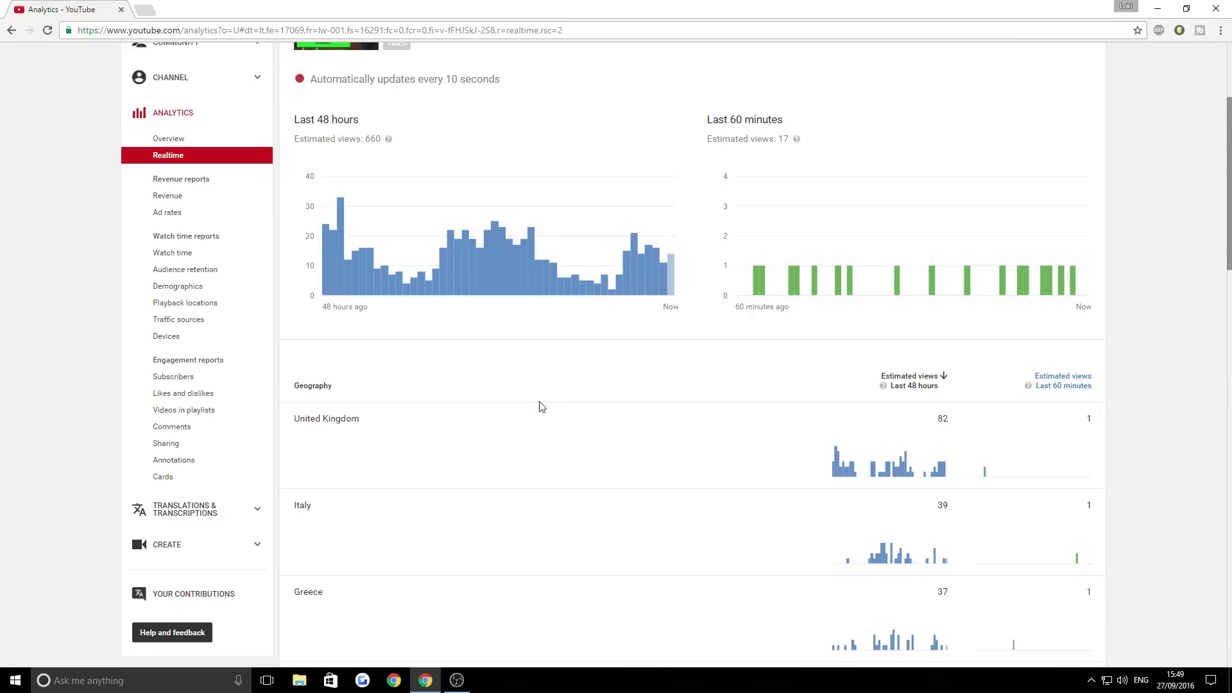
scroll(525, 389, up, 3)
scroll(521, 385, down, 5)
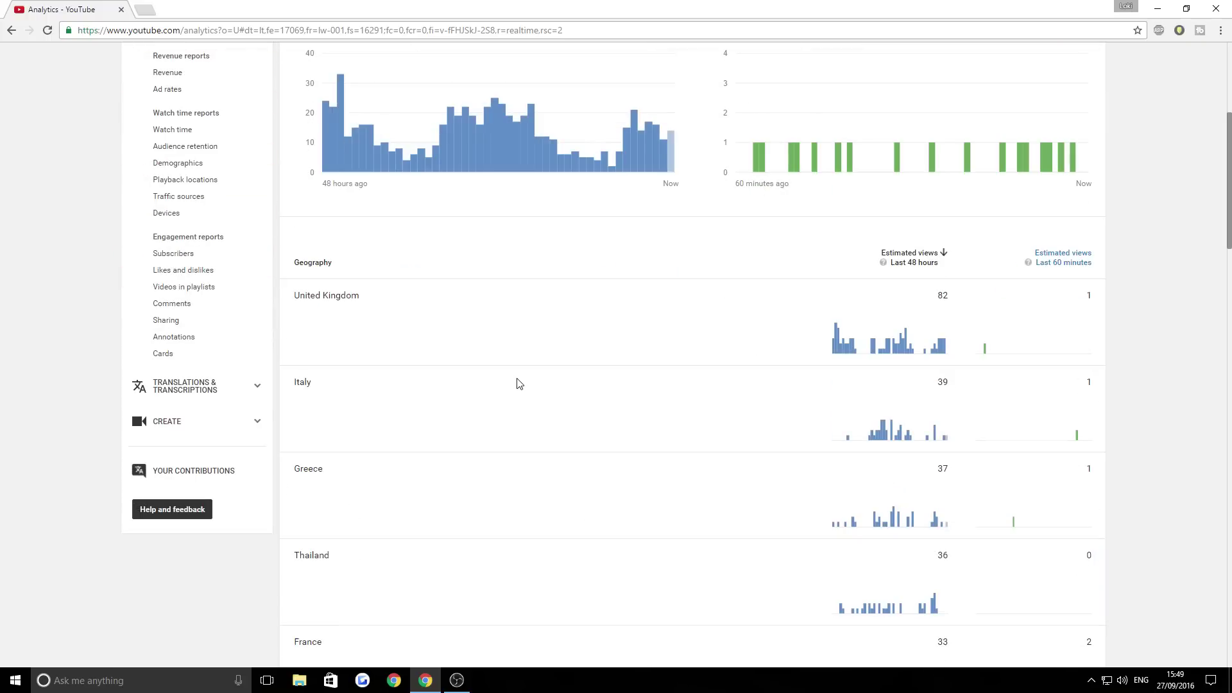
scroll(520, 384, up, 5)
scroll(498, 379, down, 5)
scroll(846, 372, up, 5)
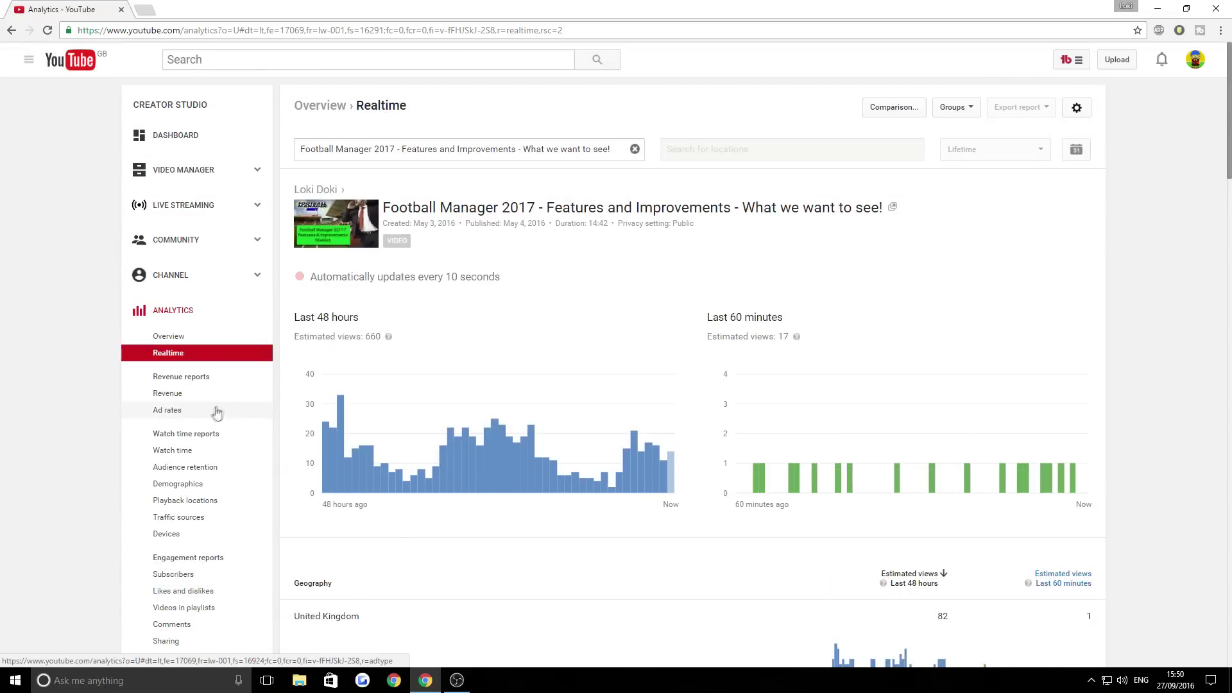
Step: Open the Audience retention report for the Football Manager 2017 features video and look over its retention graph and video preview
click(208, 469)
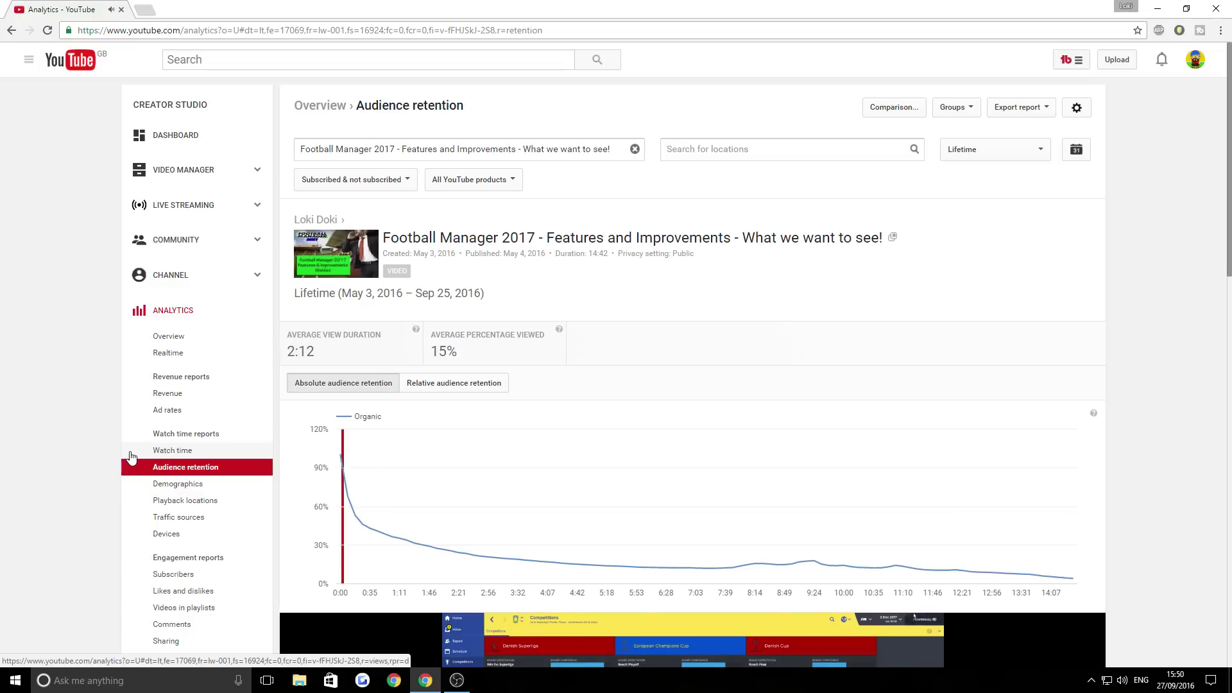
scroll(258, 402, down, 4)
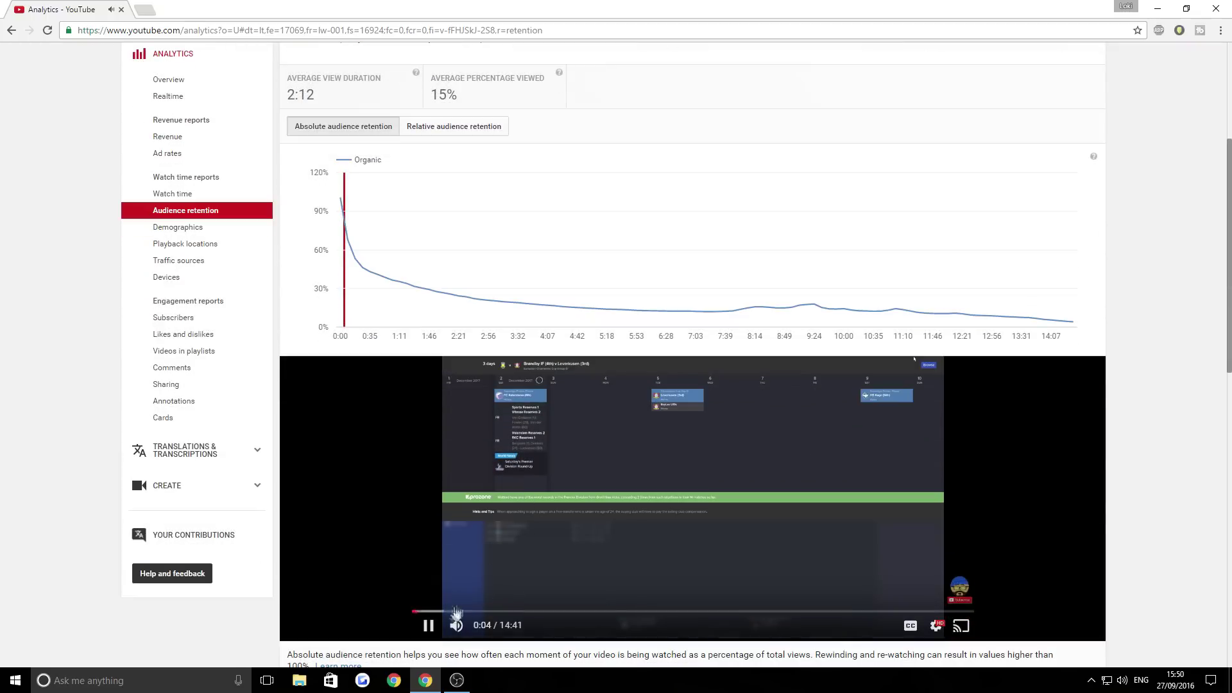
scroll(401, 514, up, 3)
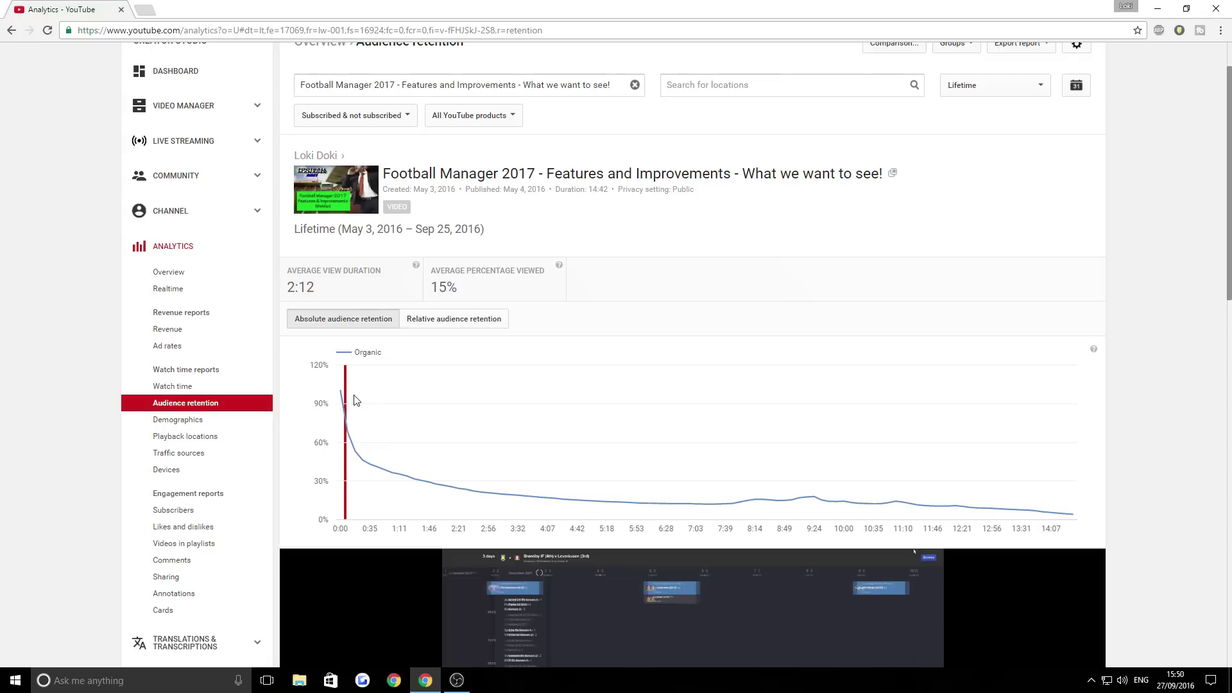
Step: Rewind the preview video to 0:00 and examine the start of the absolute audience retention curve
drag(356, 401, 399, 495)
scroll(419, 525, down, 4)
drag(416, 547, 387, 548)
scroll(352, 518, up, 4)
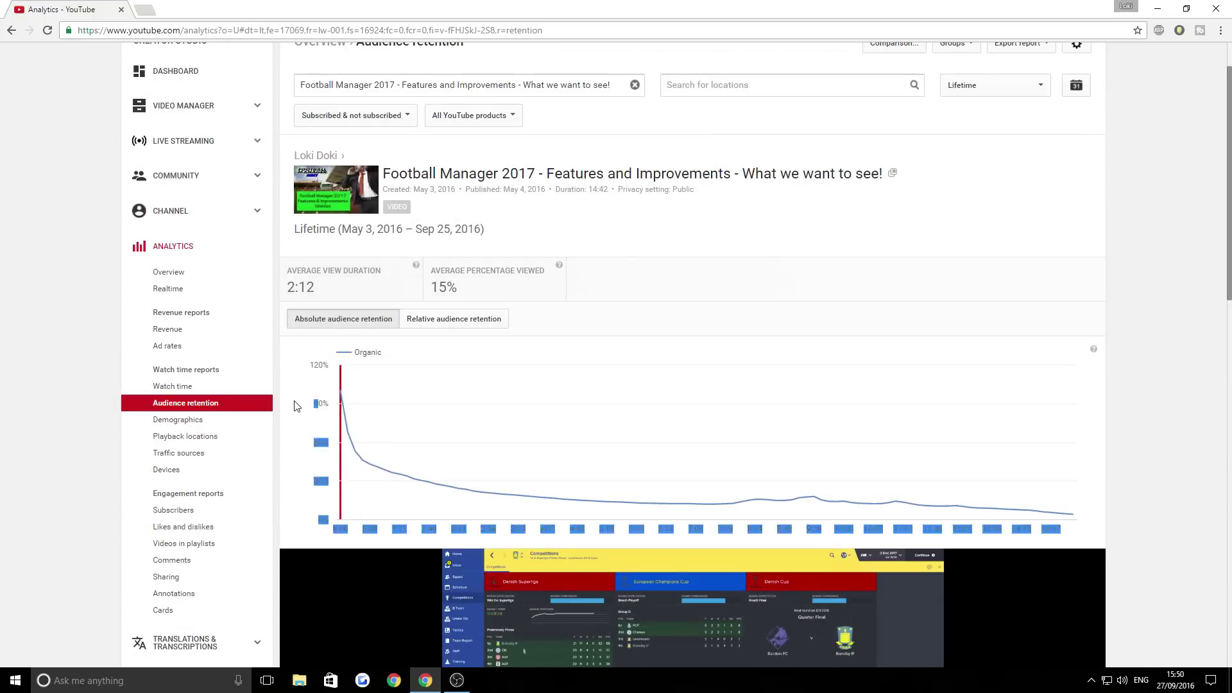
mouse_move(346, 396)
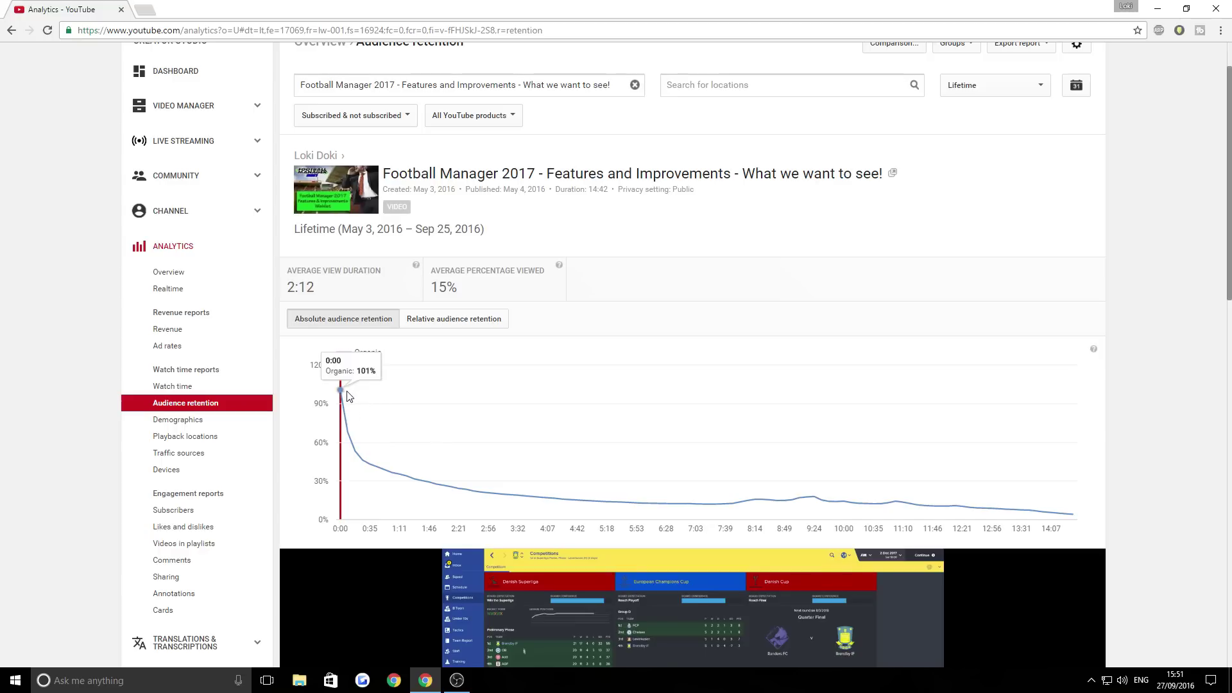
Step: Examine the early drop of the absolute audience retention curve together with the average view figures and the video preview
mouse_move(357, 454)
scroll(390, 442, down, 1)
scroll(388, 440, up, 1)
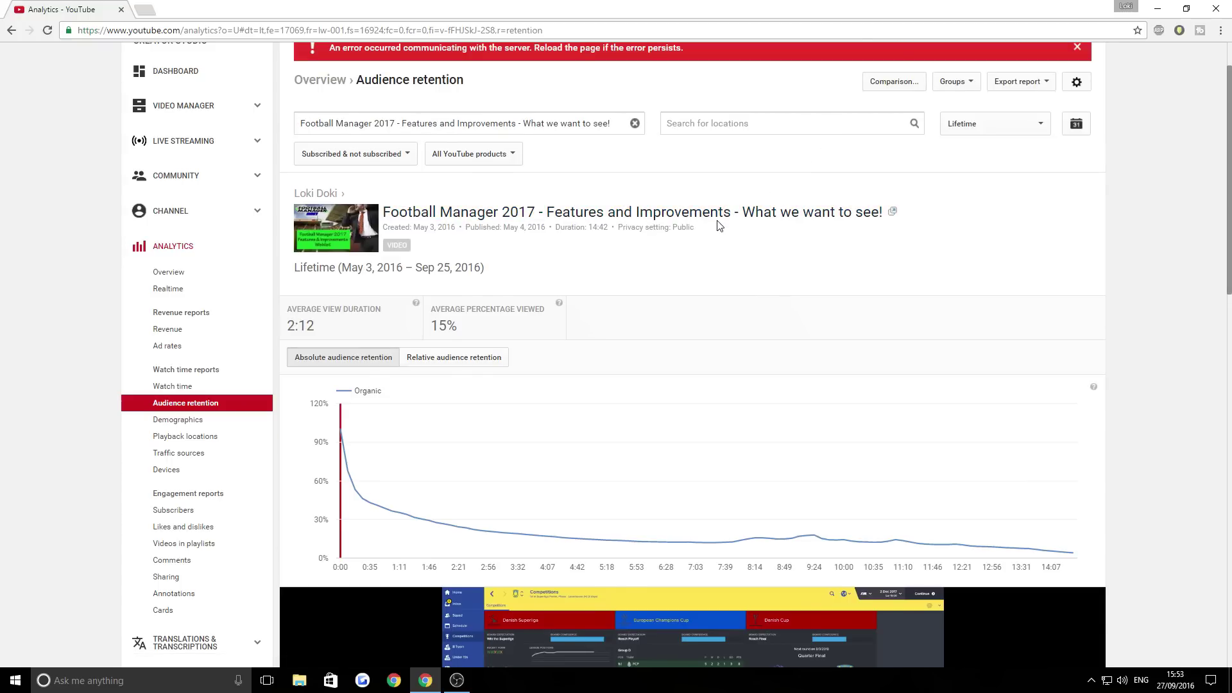
scroll(732, 250, up, 1)
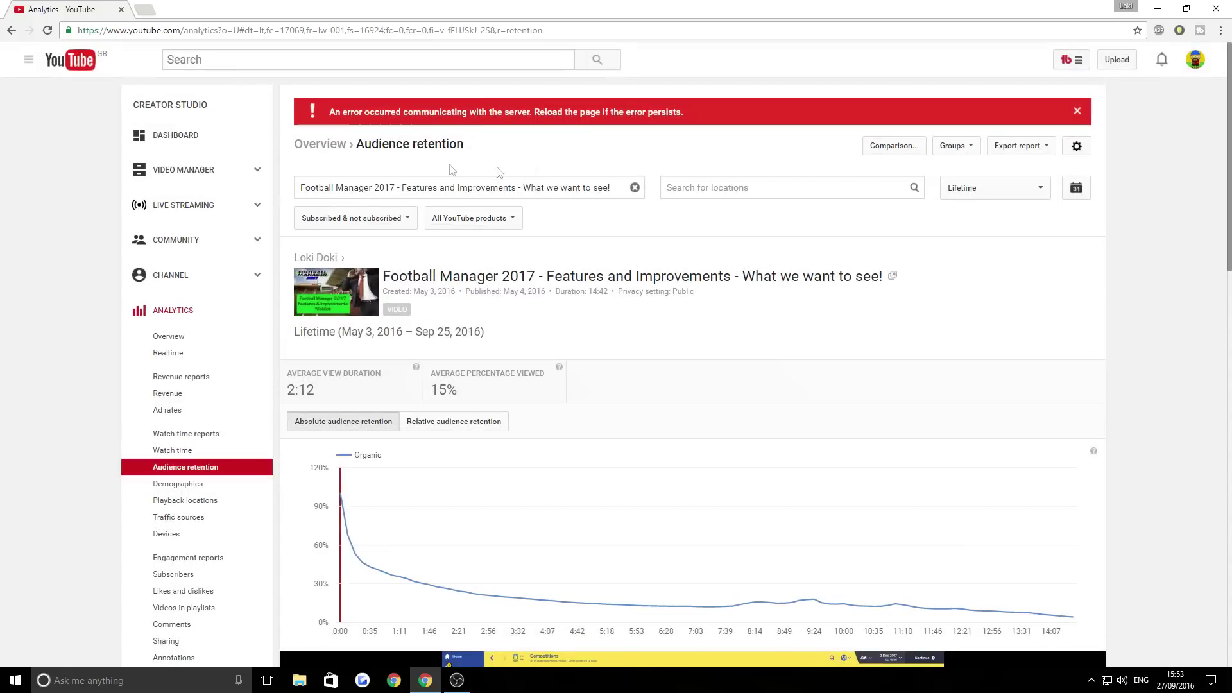
scroll(606, 212, down, 4)
scroll(603, 218, down, 2)
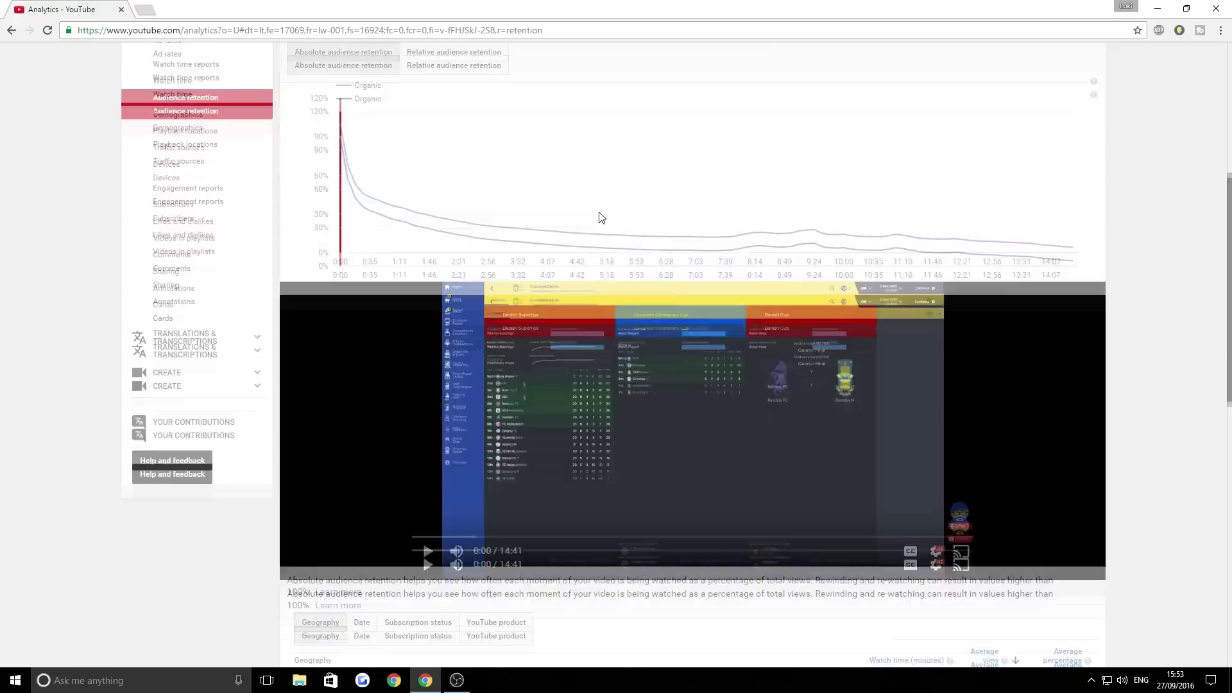
scroll(610, 212, up, 1)
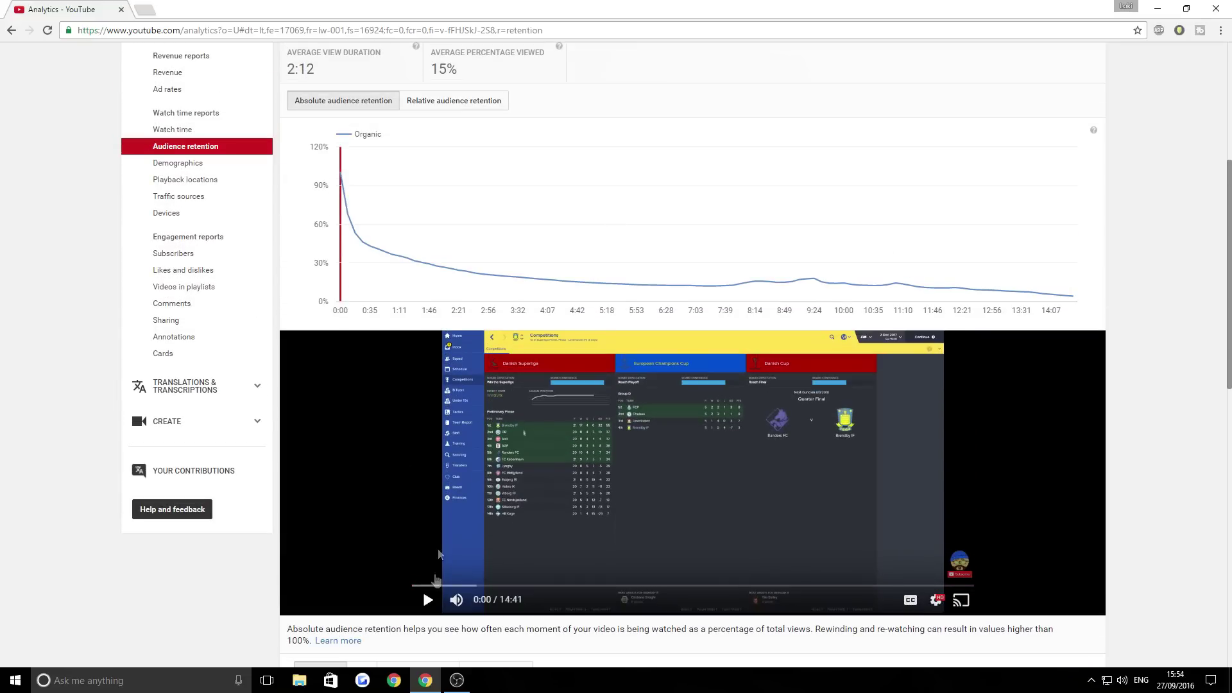
Step: Play the preview video and jump to about 3:49 and 7:47 to compare its content with the retention curve
click(428, 602)
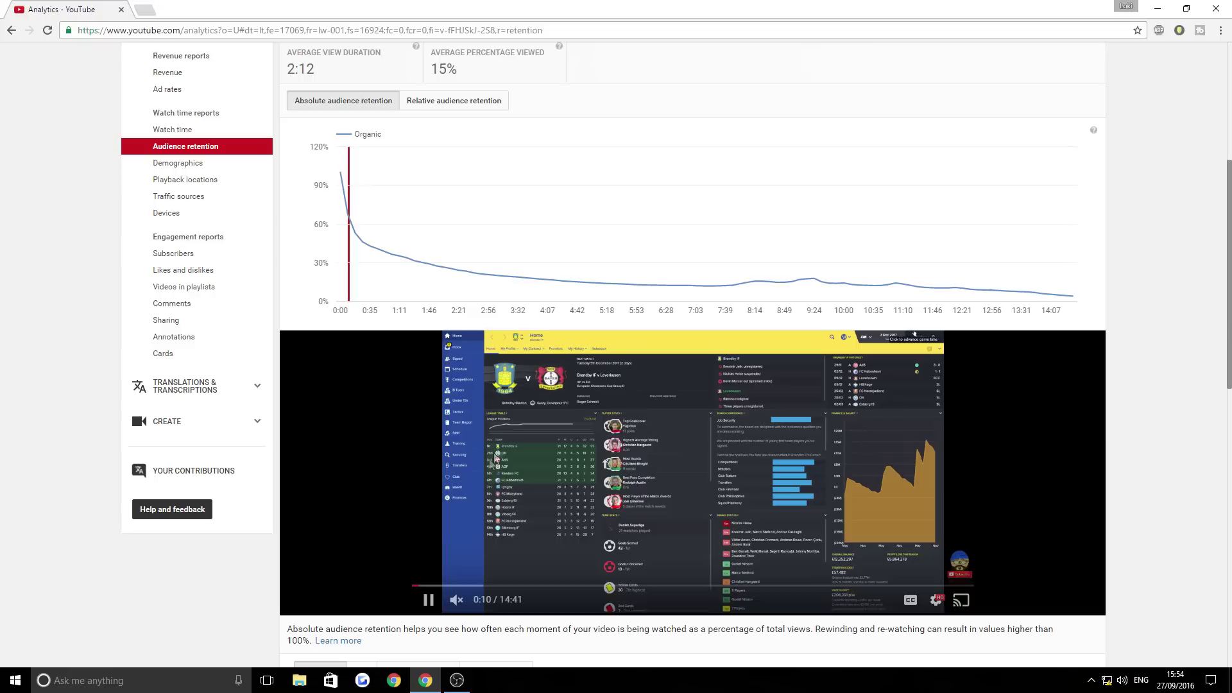
click(561, 584)
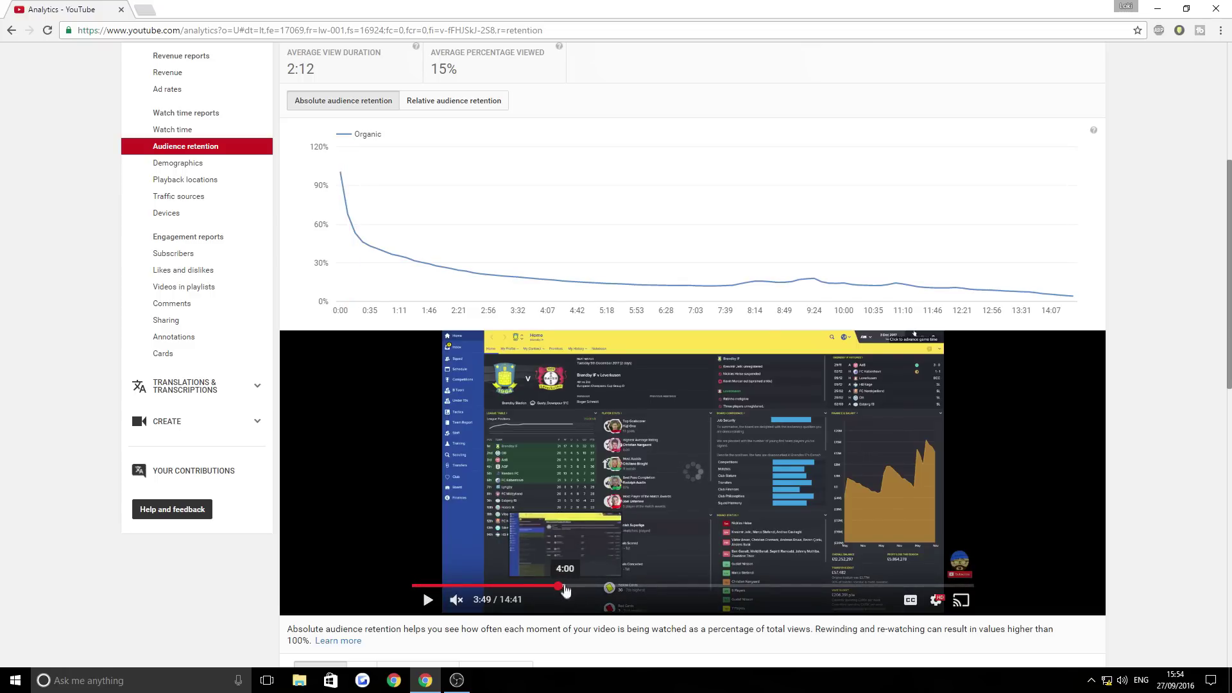
click(560, 585)
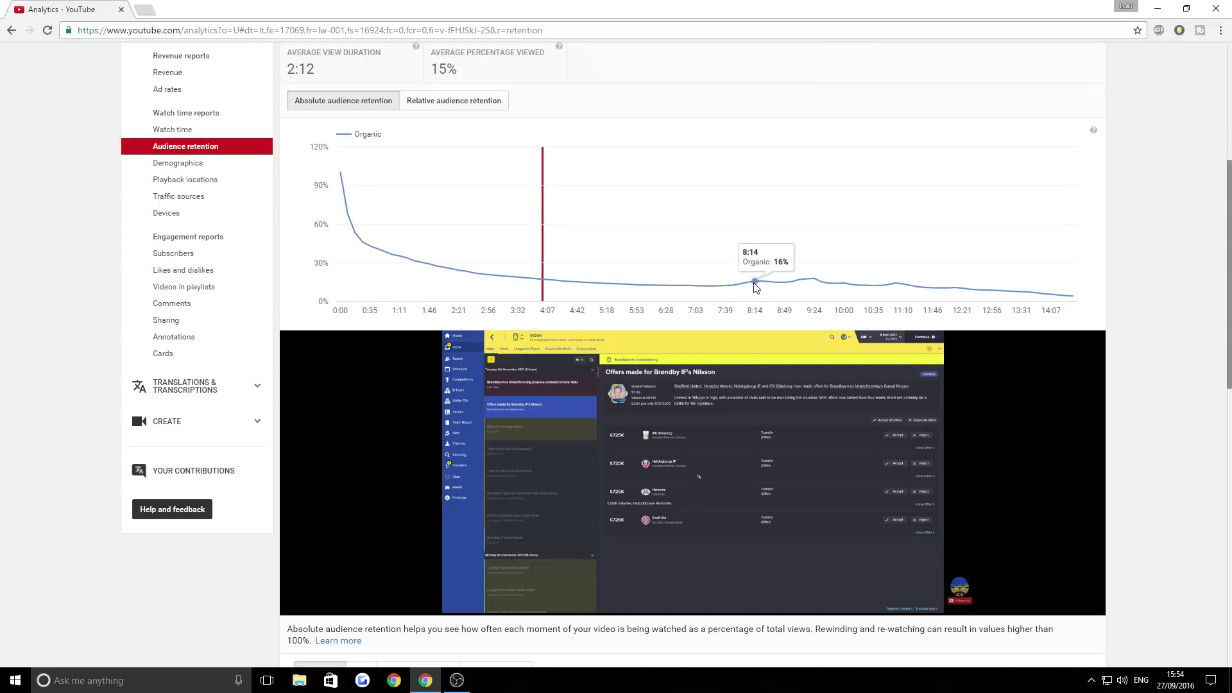
mouse_move(748, 285)
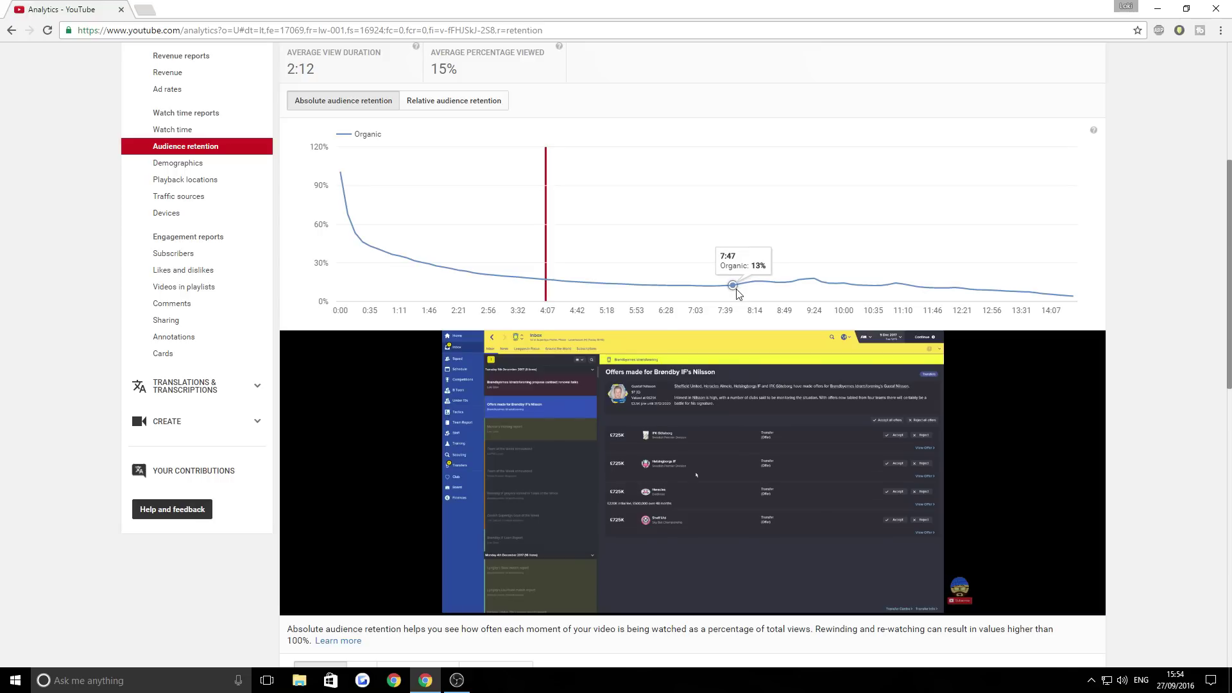
click(736, 293)
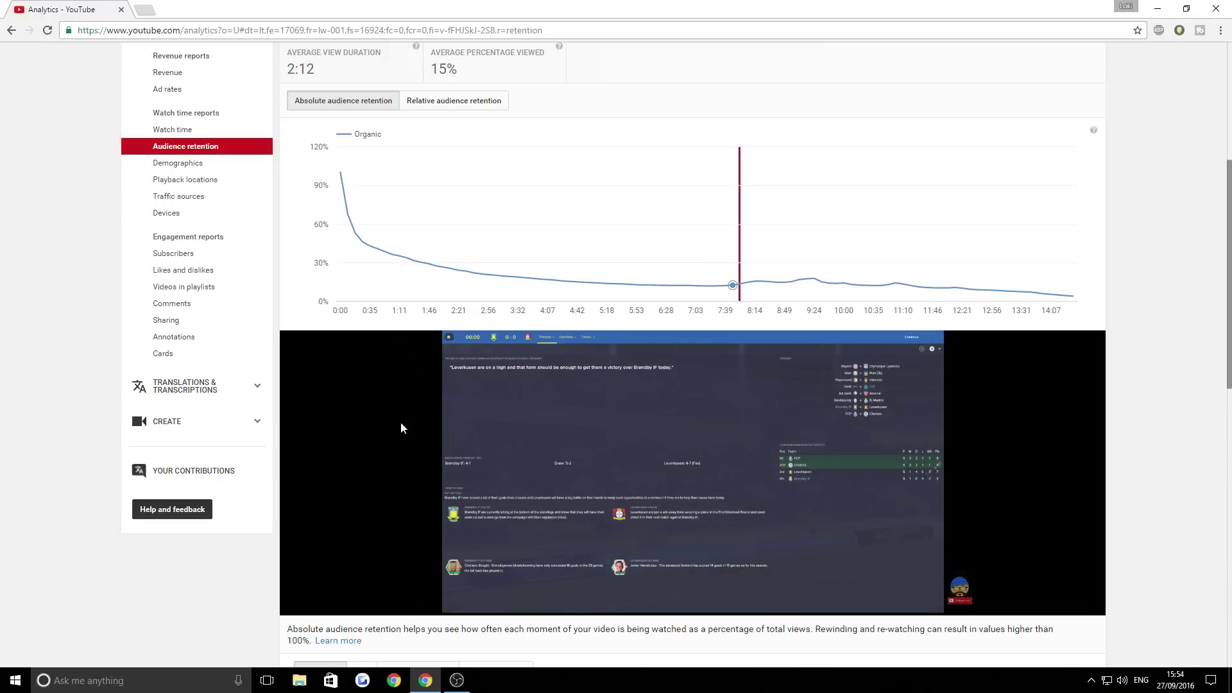
Step: Open the channel's Comments report and narrow its chart range to Oct 31, 2015 – Sep 25, 2016
scroll(357, 496, up, 3)
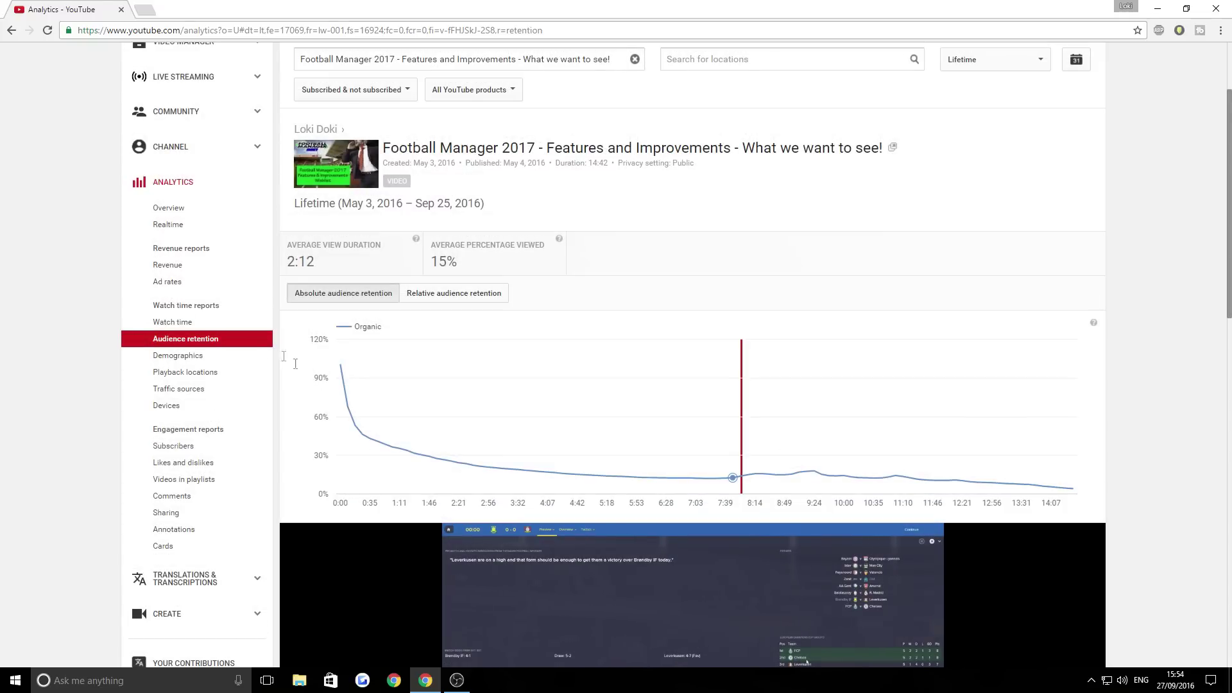
click(193, 396)
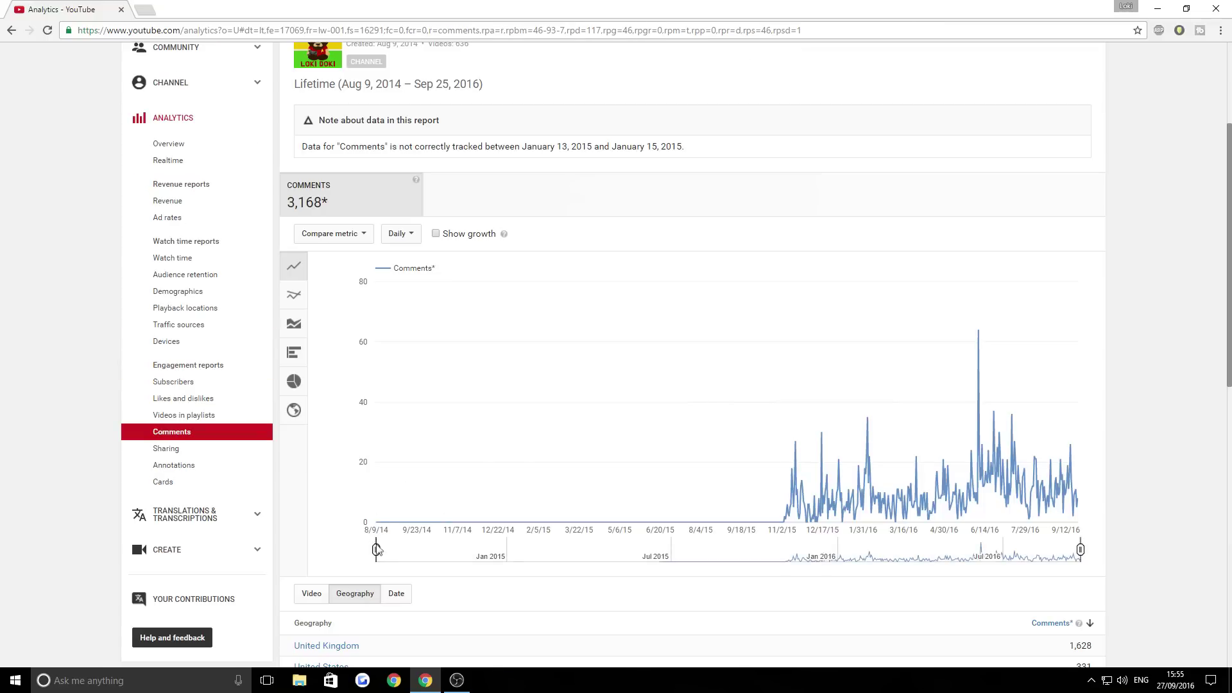
drag(375, 549, 781, 544)
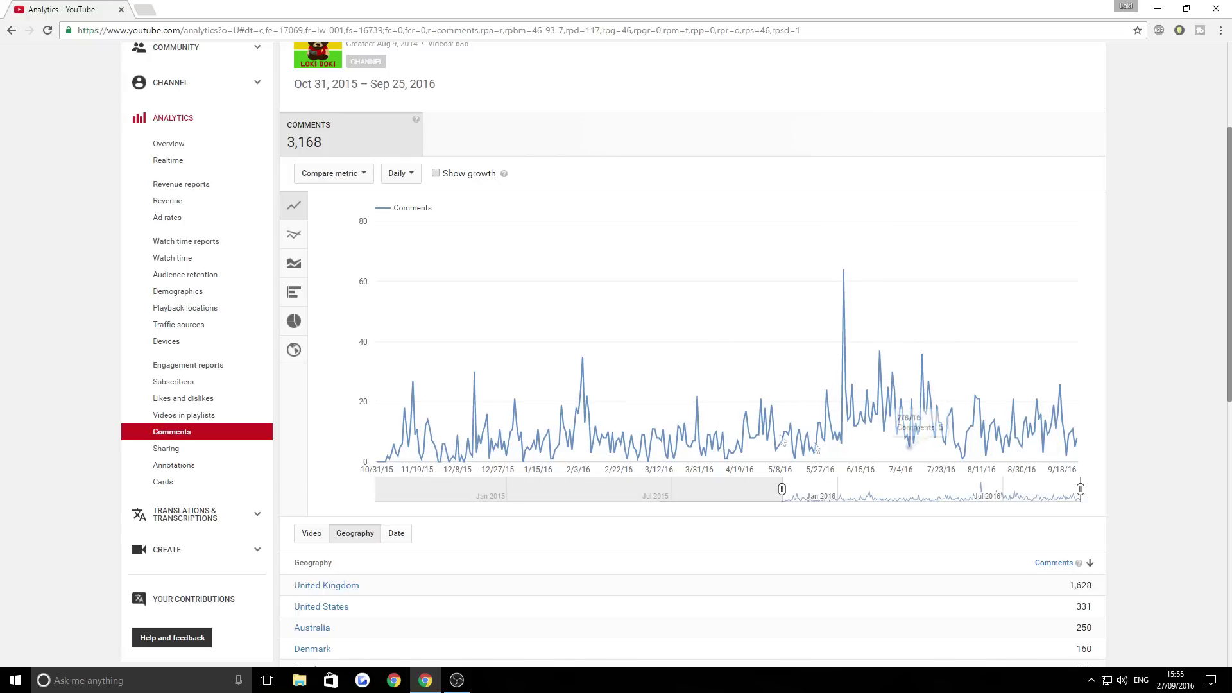
Step: View the comments chart by month and set its grouping to weekly
click(395, 174)
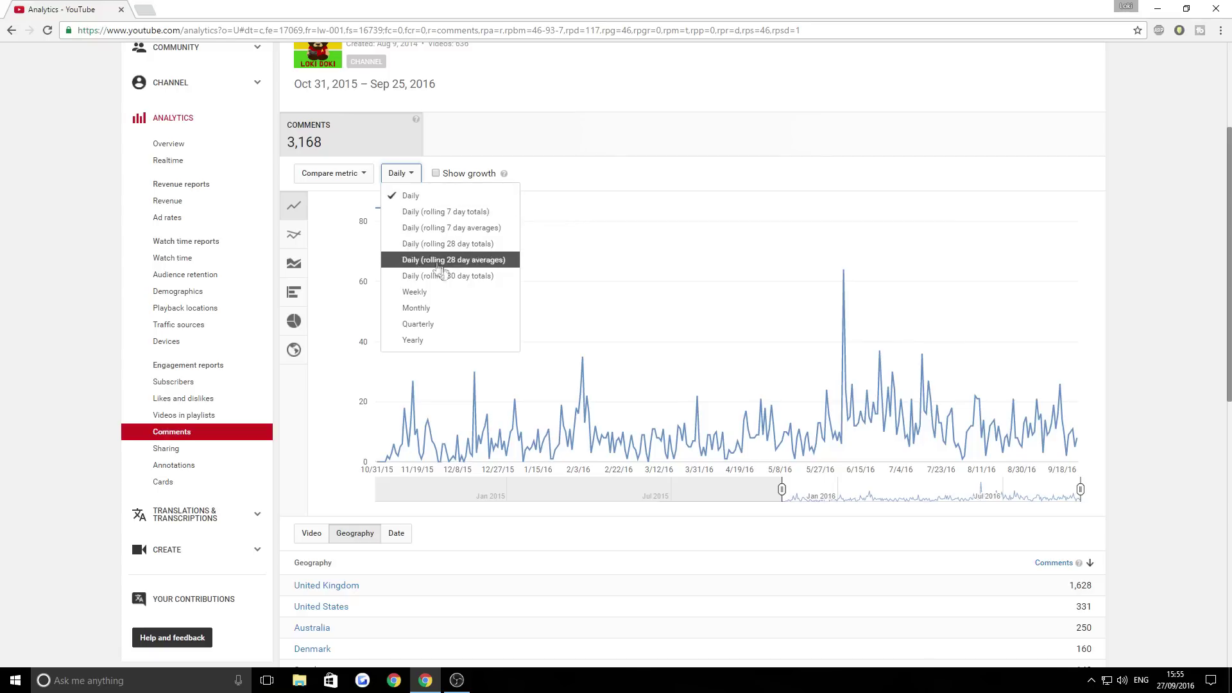
click(459, 309)
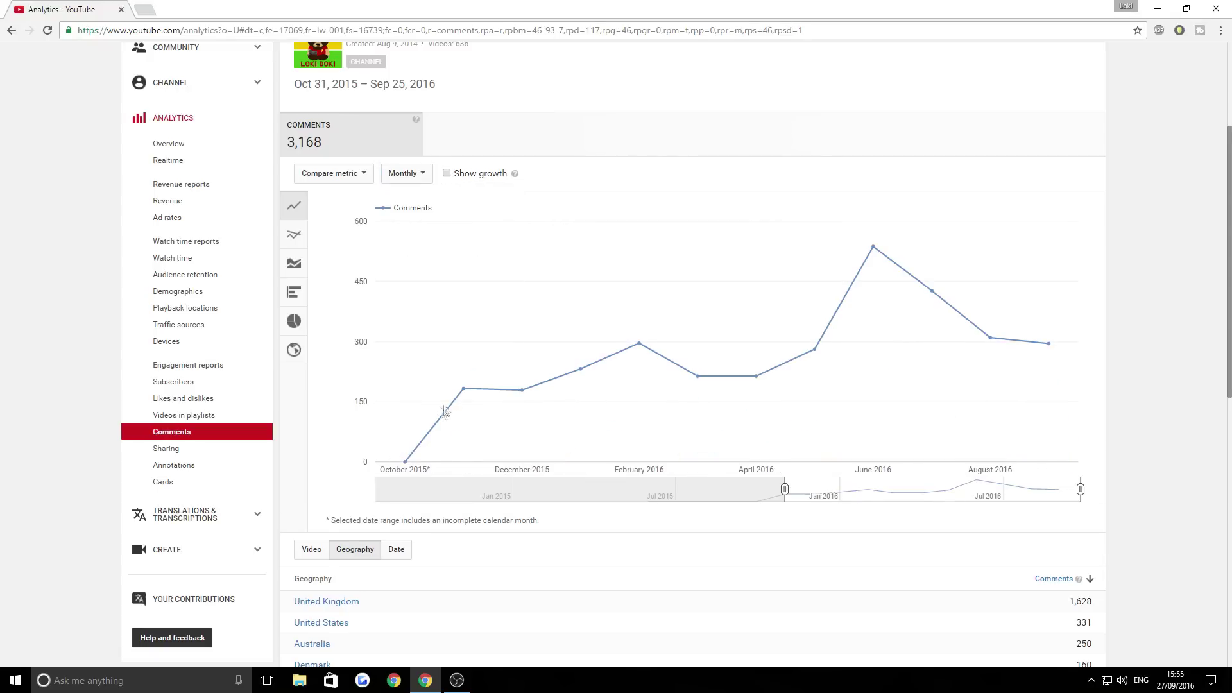
click(410, 174)
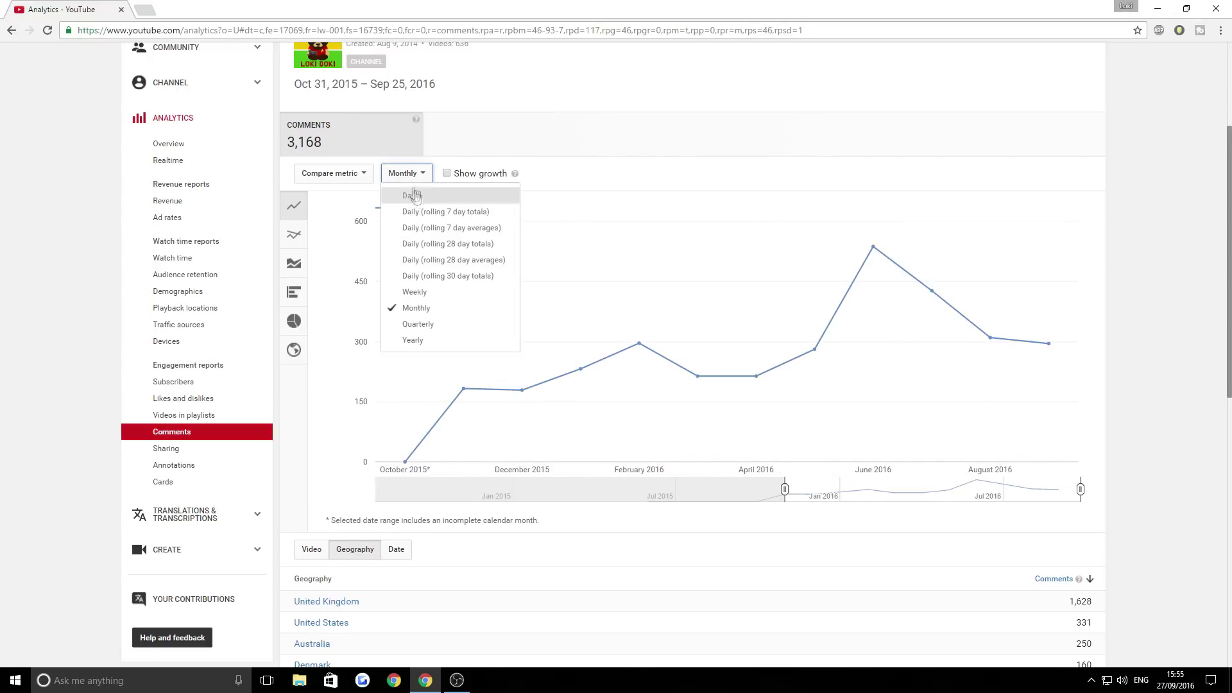
click(459, 293)
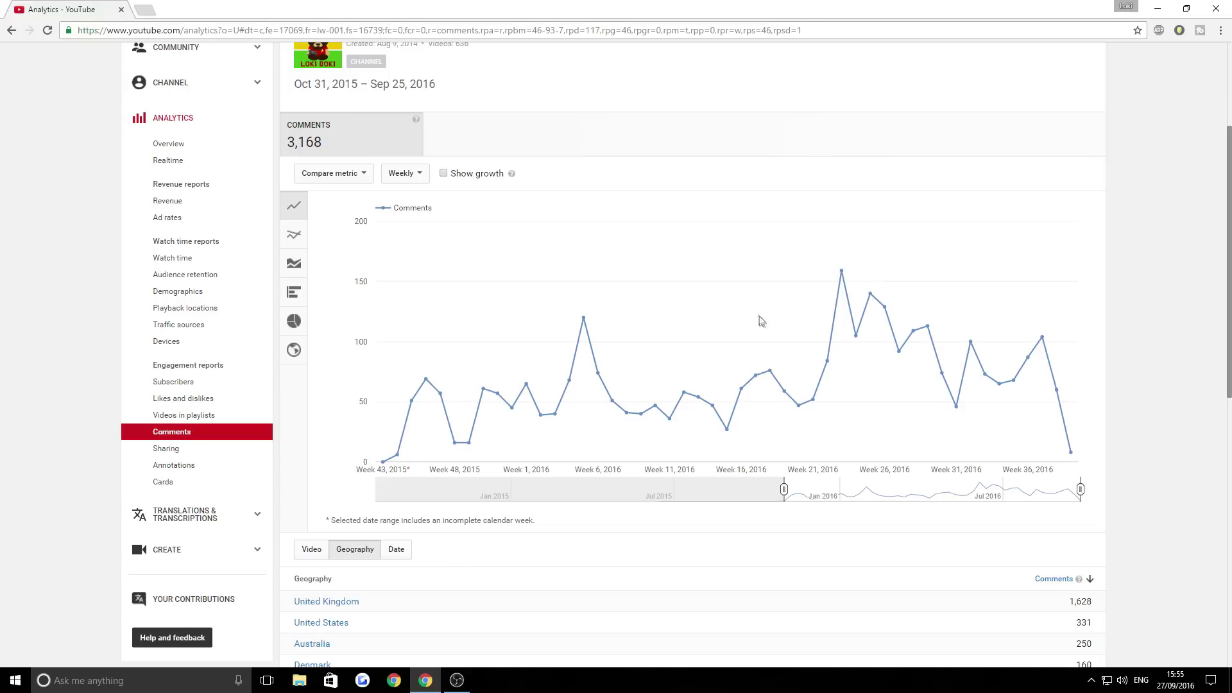
Step: Open the Revenue report and review the weekly estimated revenue chart and the revenue per video
scroll(759, 319, up, 2)
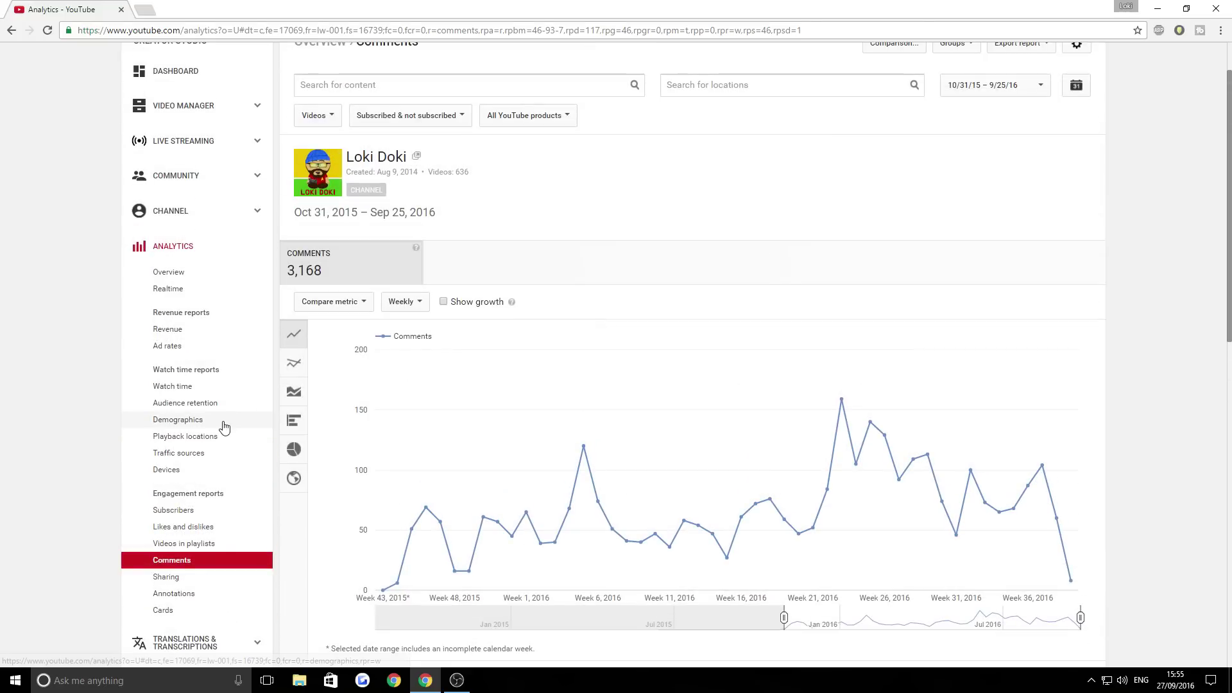
click(193, 328)
scroll(231, 286, down, 4)
scroll(231, 282, up, 1)
scroll(223, 161, up, 1)
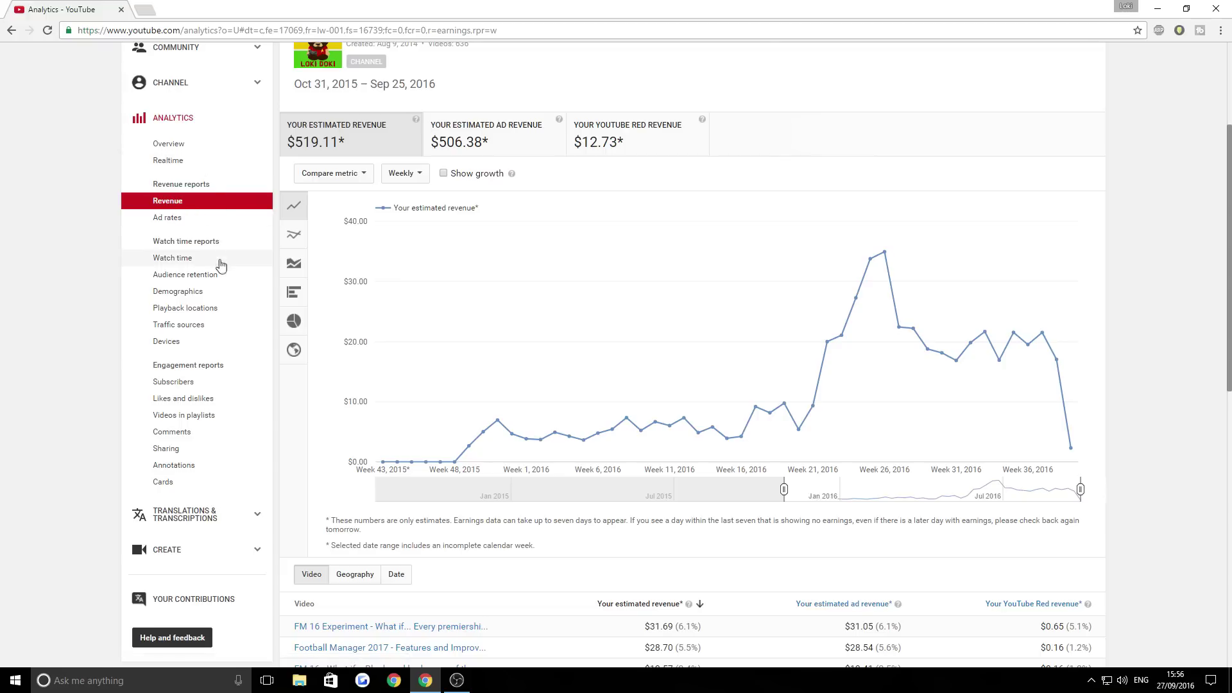
Step: Open the Demographics report and examine the watch time split by viewer age and gender in the chart and table
click(228, 291)
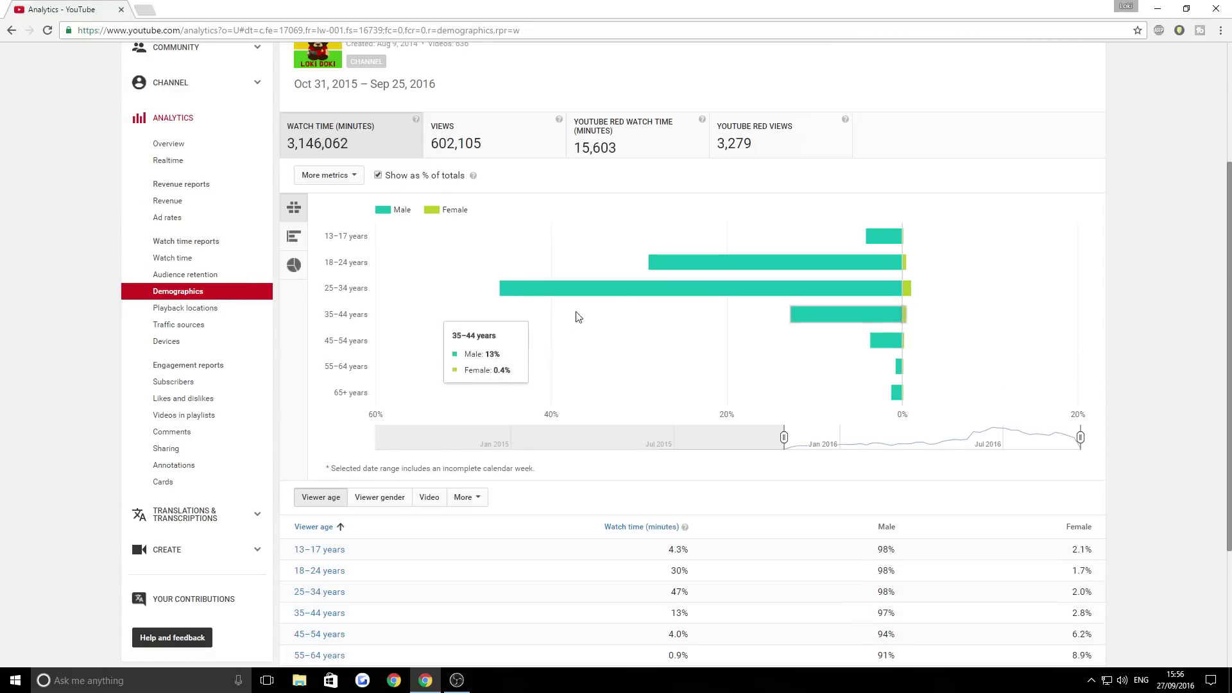
scroll(575, 317, up, 3)
scroll(930, 248, down, 5)
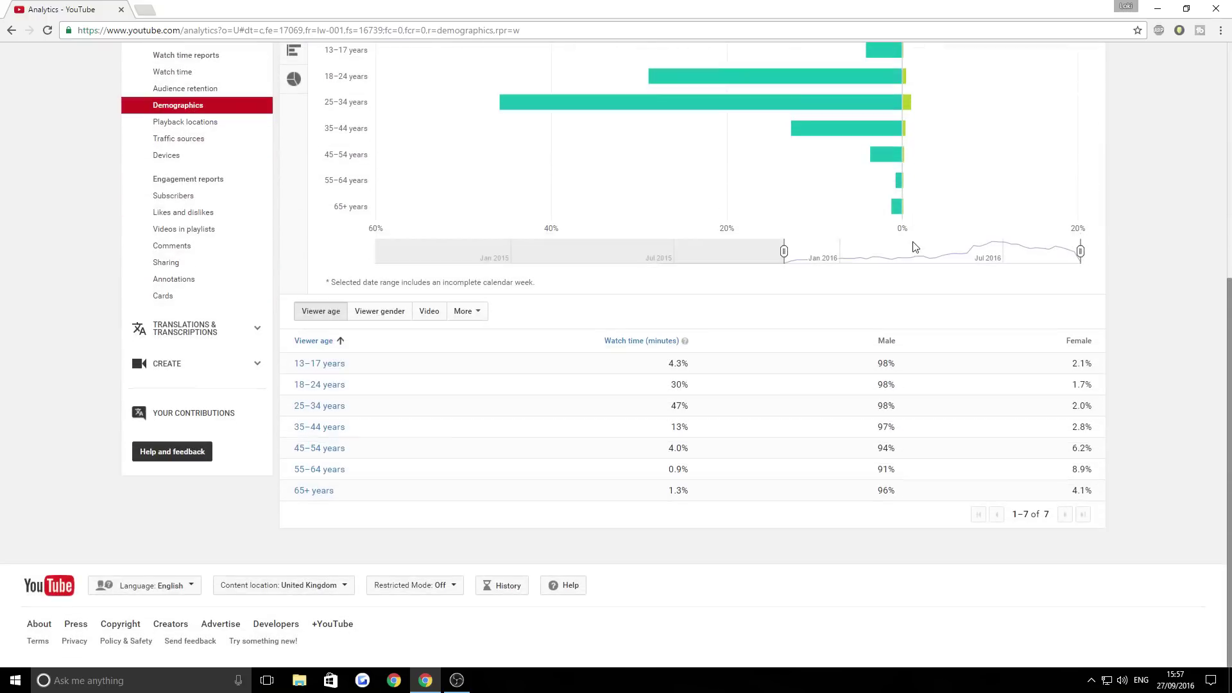
scroll(858, 249, up, 2)
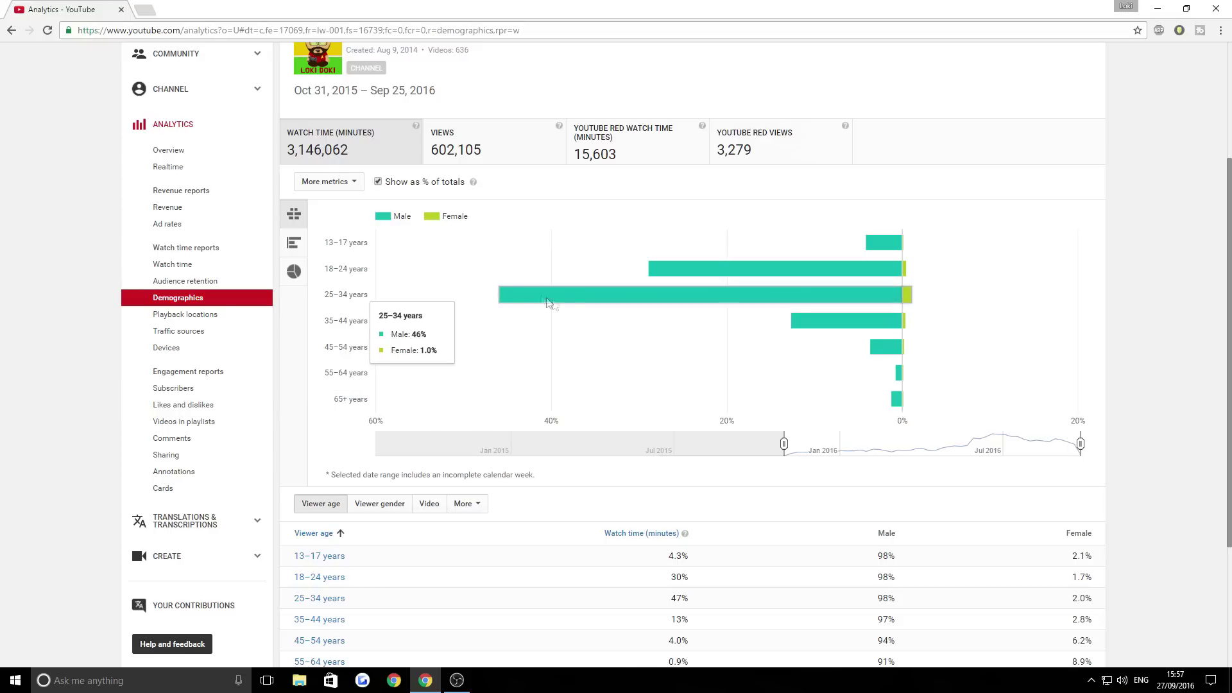
scroll(829, 328, down, 4)
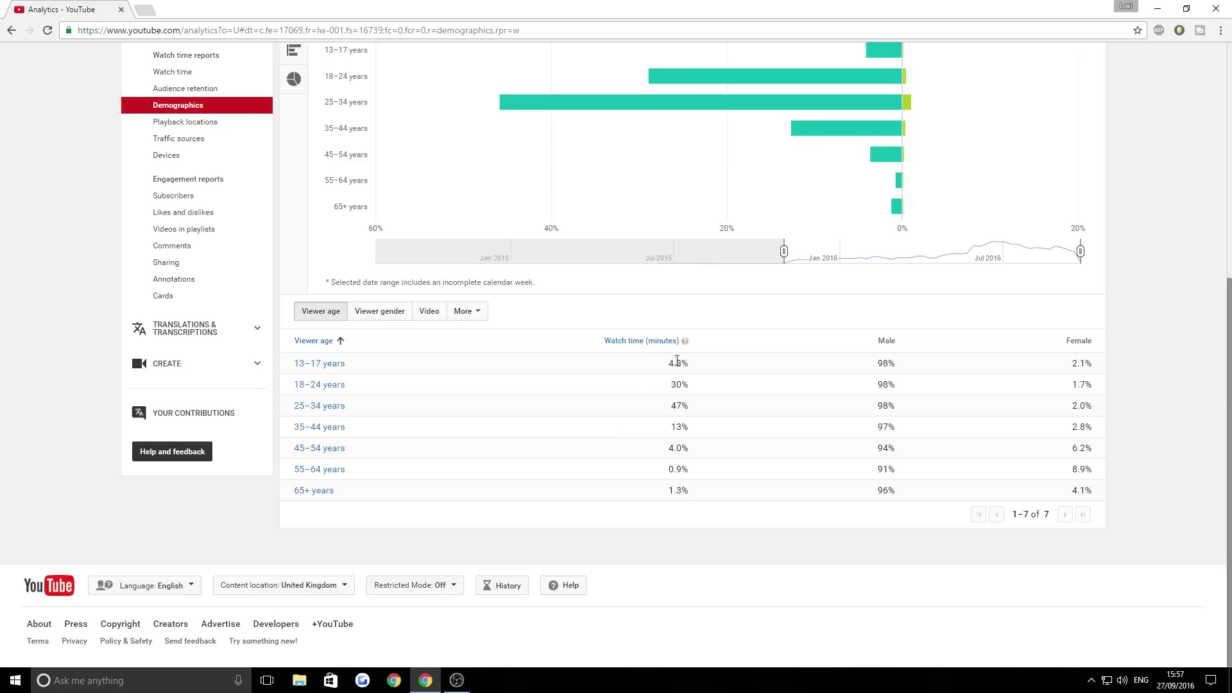
scroll(738, 444, up, 3)
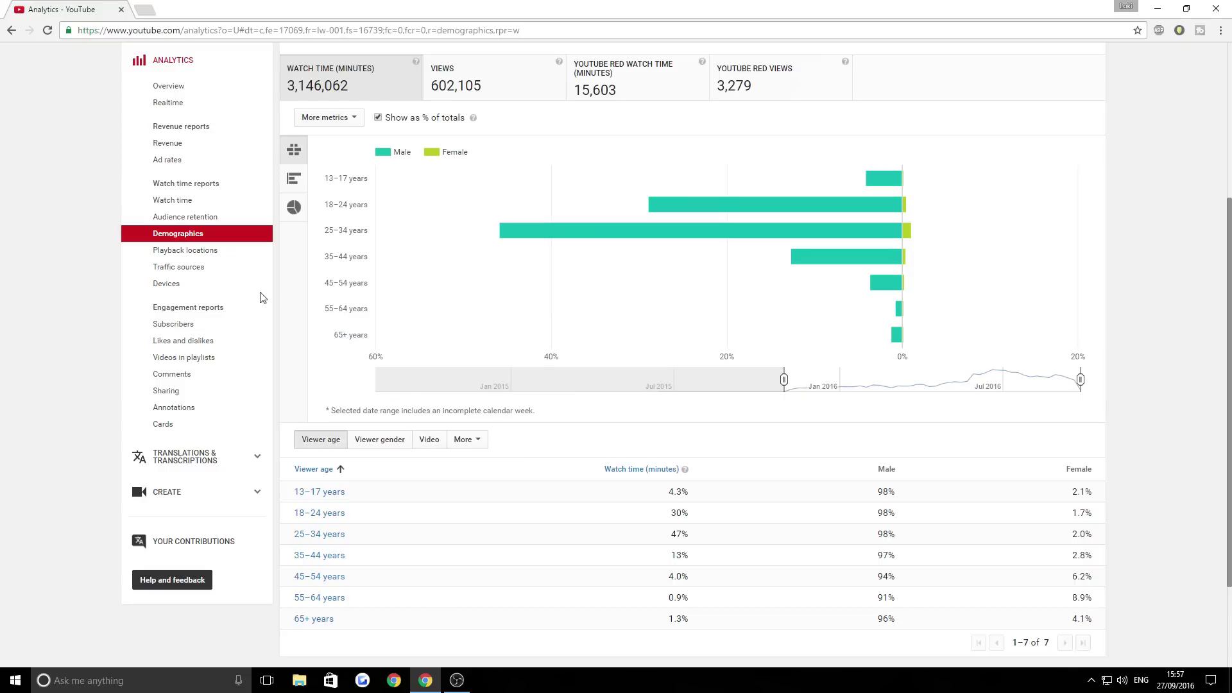
Step: Look over the Annotations report's click and close figures, and return to the Creator Studio dashboard
click(239, 254)
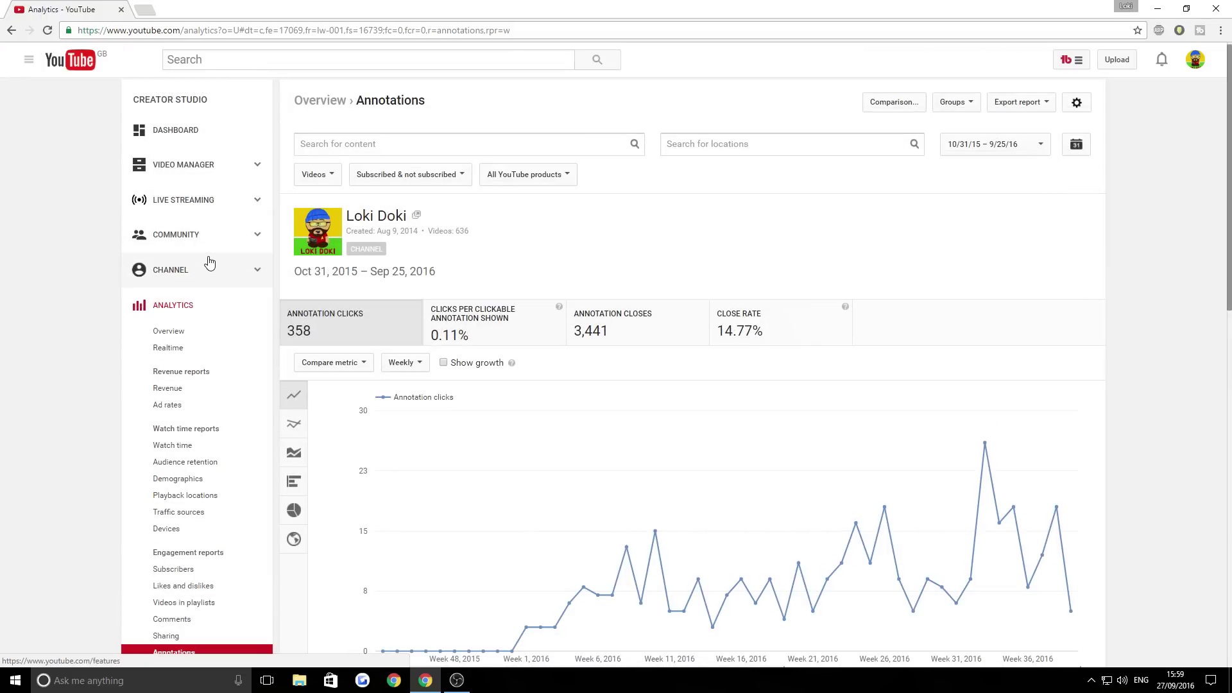
click(205, 147)
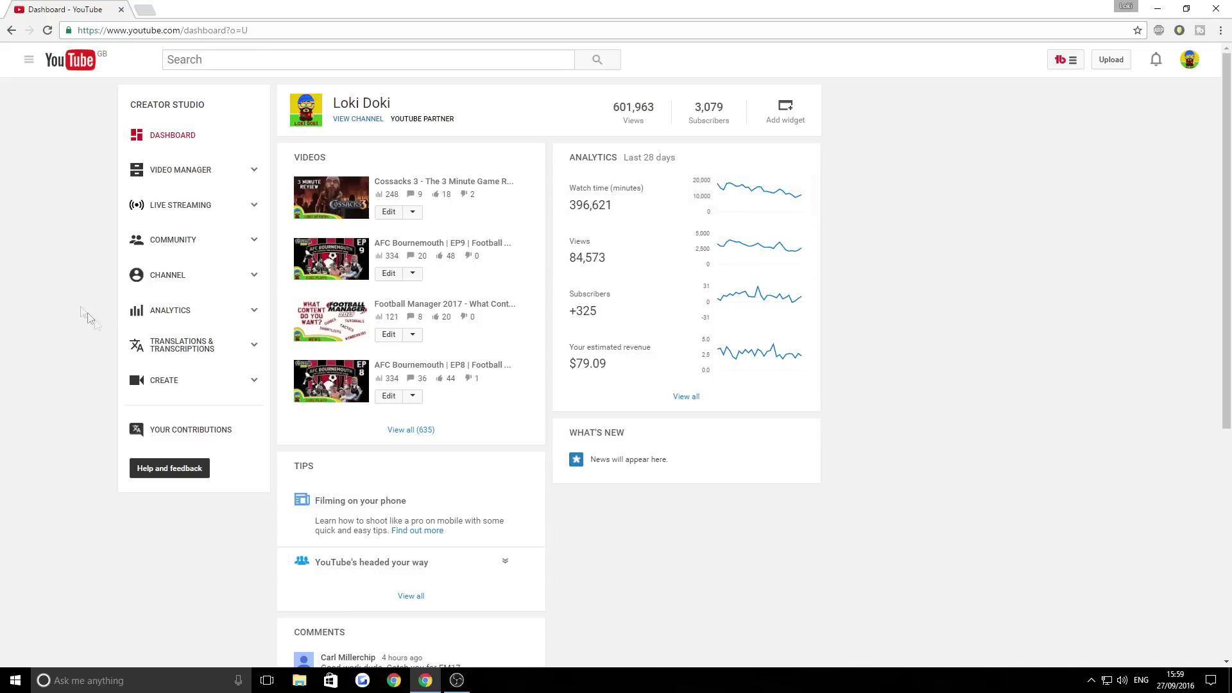
Step: Open the Realtime analytics report and review the last 48 hours and last 60 minutes charts and the recent video list
click(190, 313)
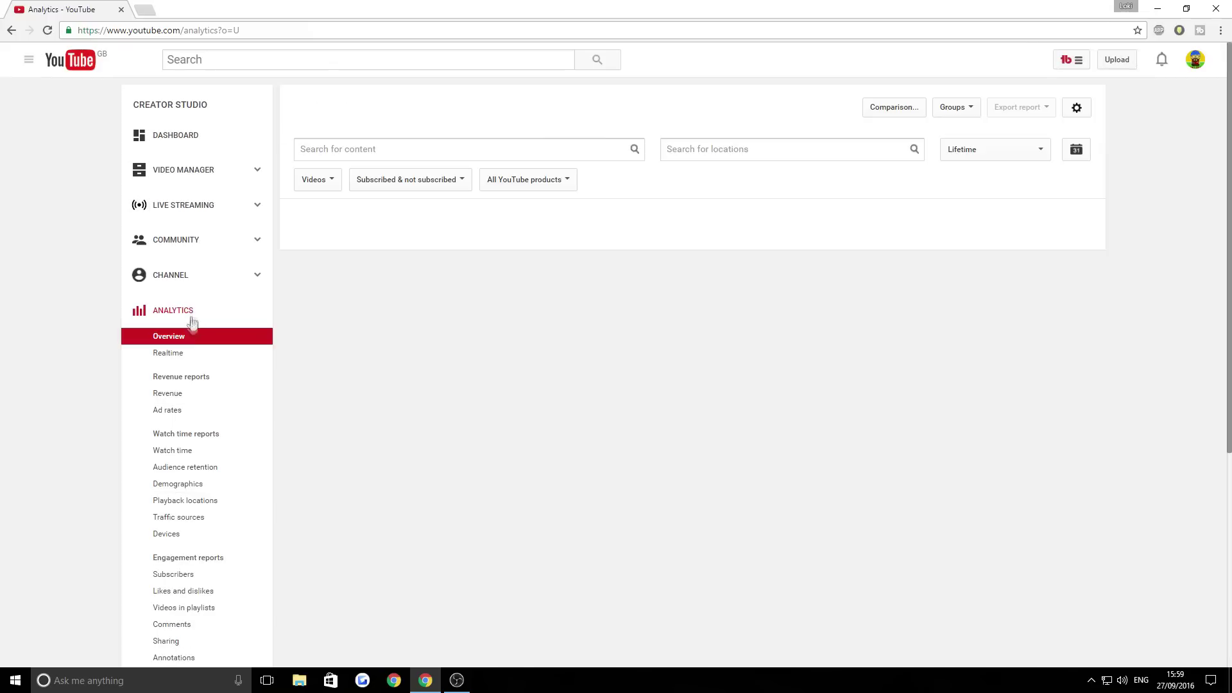
click(185, 354)
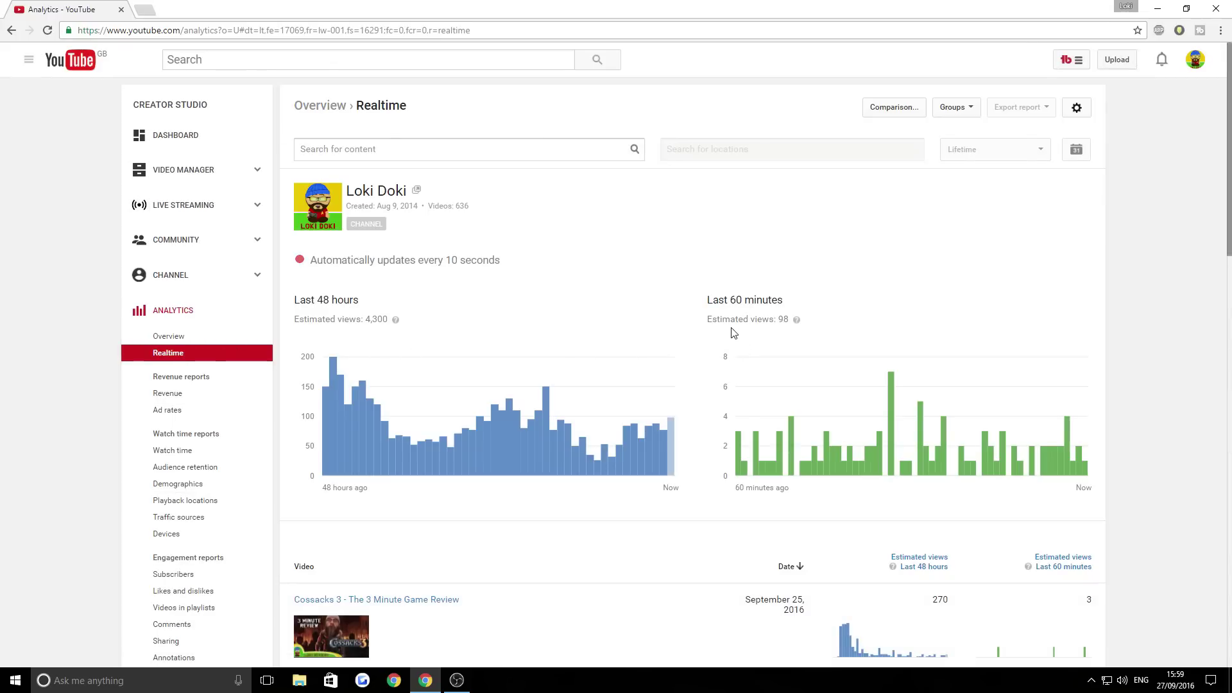
scroll(734, 332, down, 6)
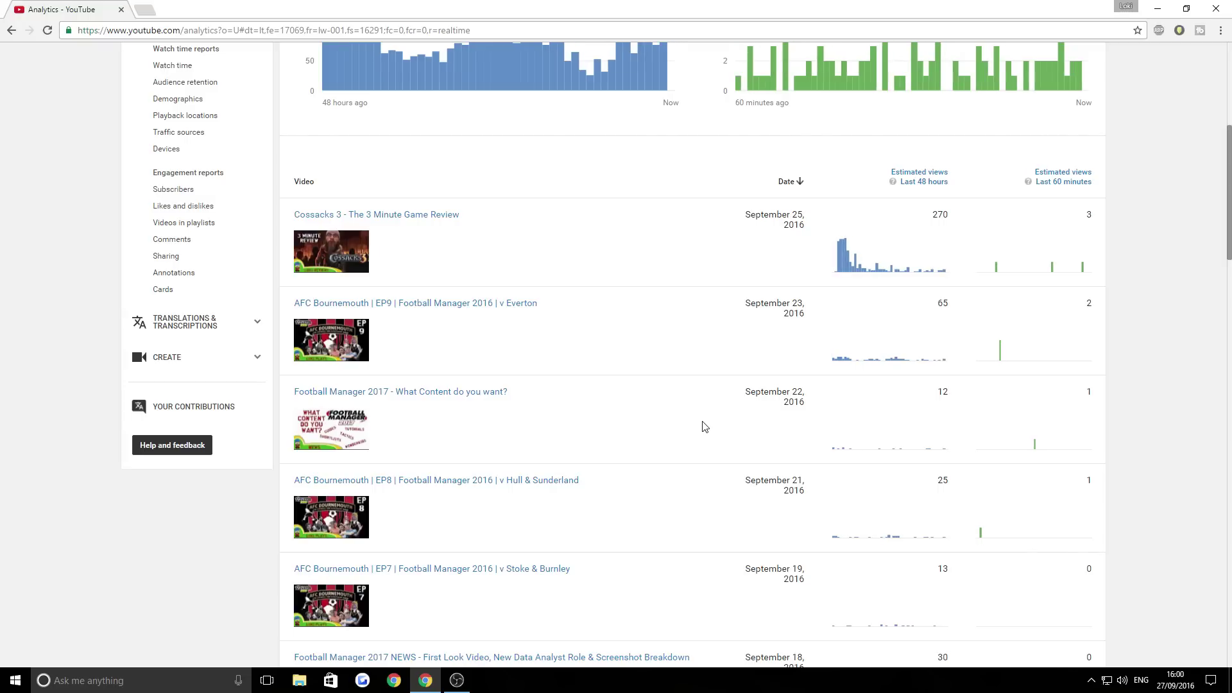
scroll(641, 475, up, 4)
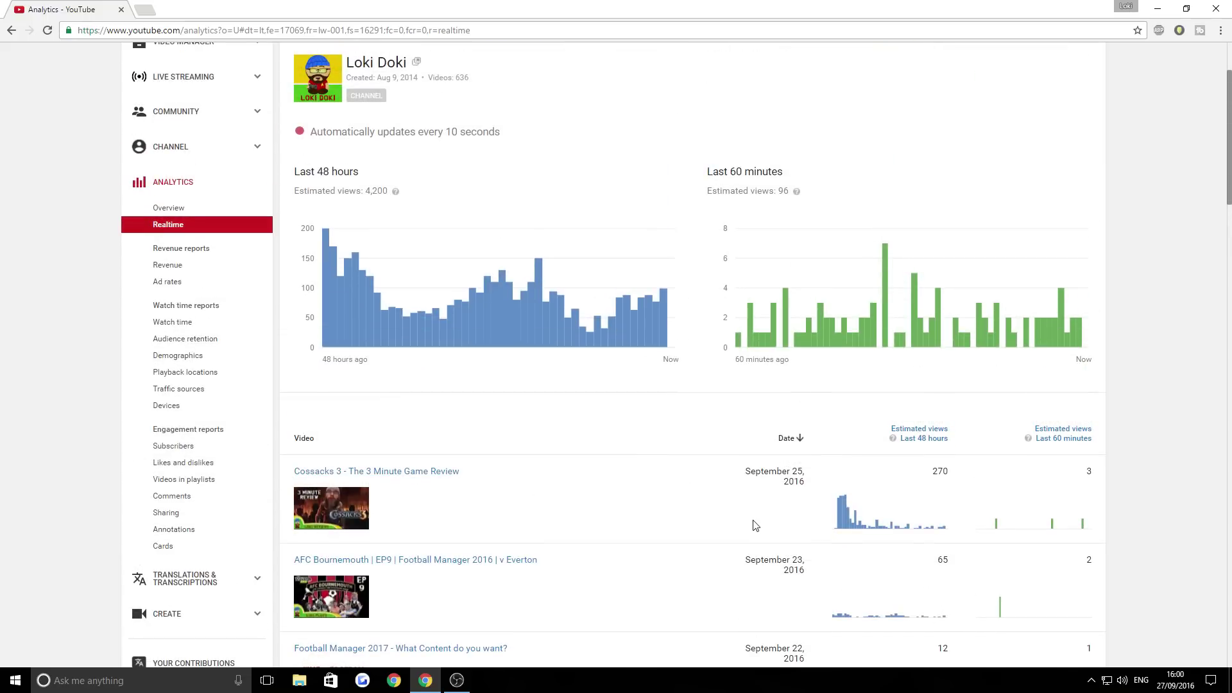
scroll(756, 526, up, 2)
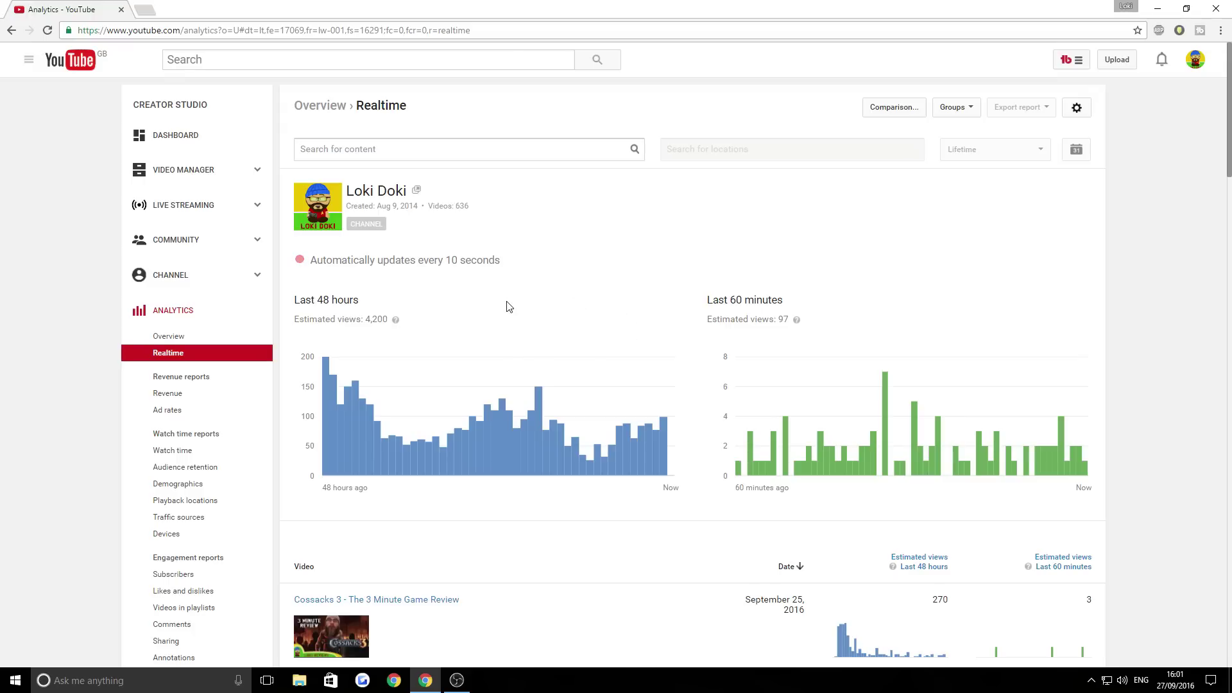
scroll(506, 307, down, 3)
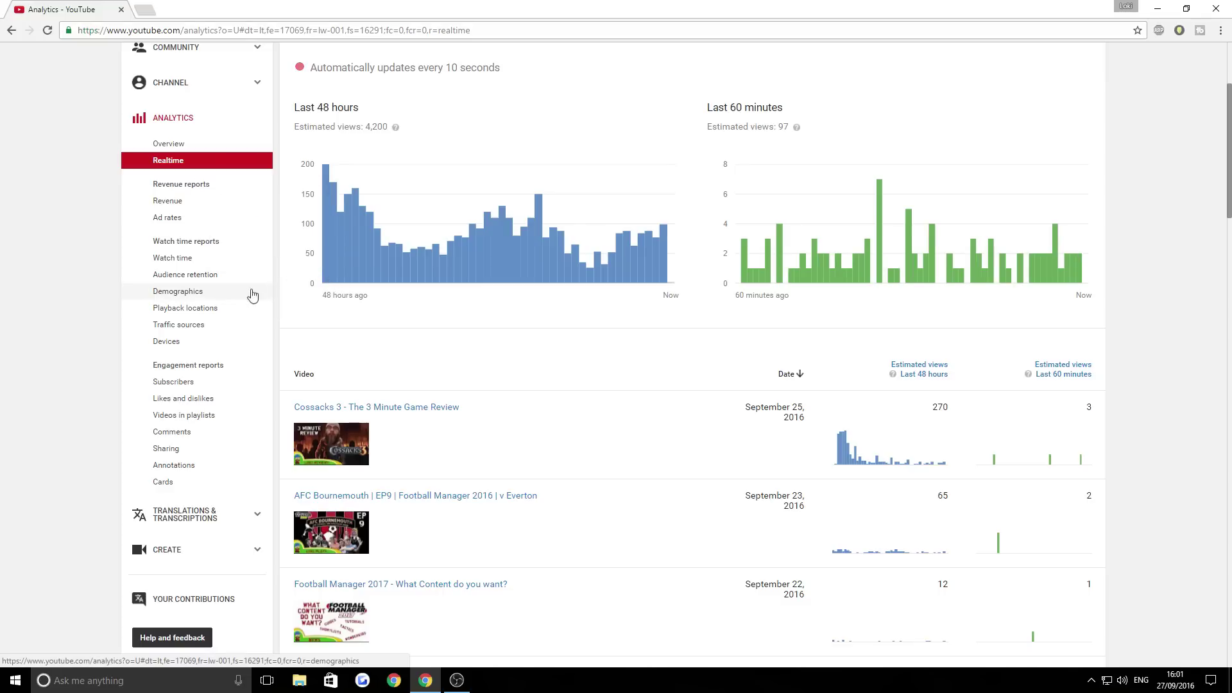
scroll(247, 295, up, 3)
scroll(243, 305, down, 2)
scroll(240, 310, down, 1)
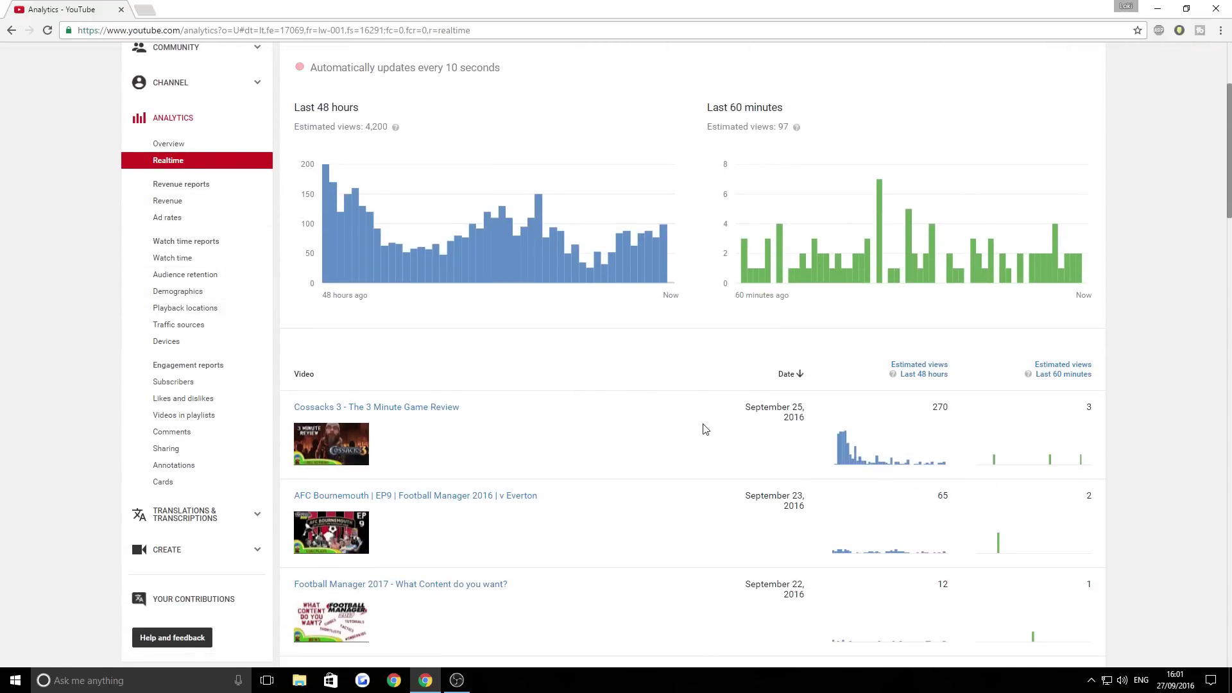
scroll(704, 426, up, 4)
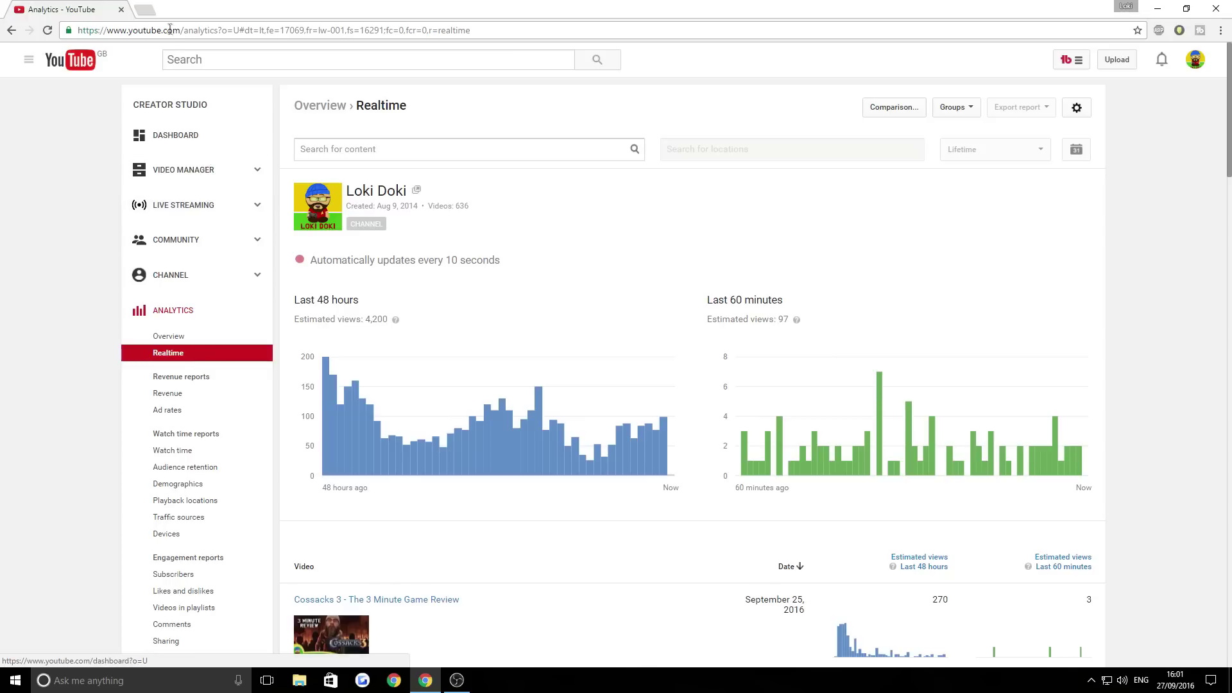
Step: Open the Video Manager and look through the newest videos with their views, comments, likes and dislikes
click(184, 169)
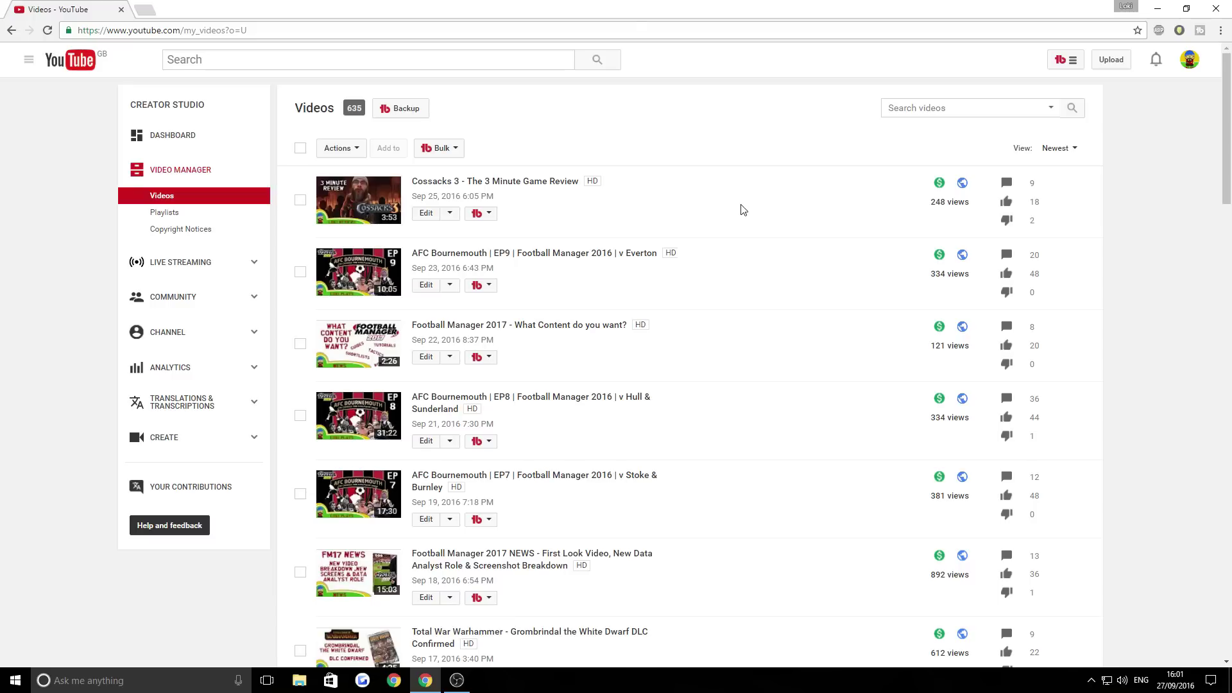
scroll(814, 325, down, 3)
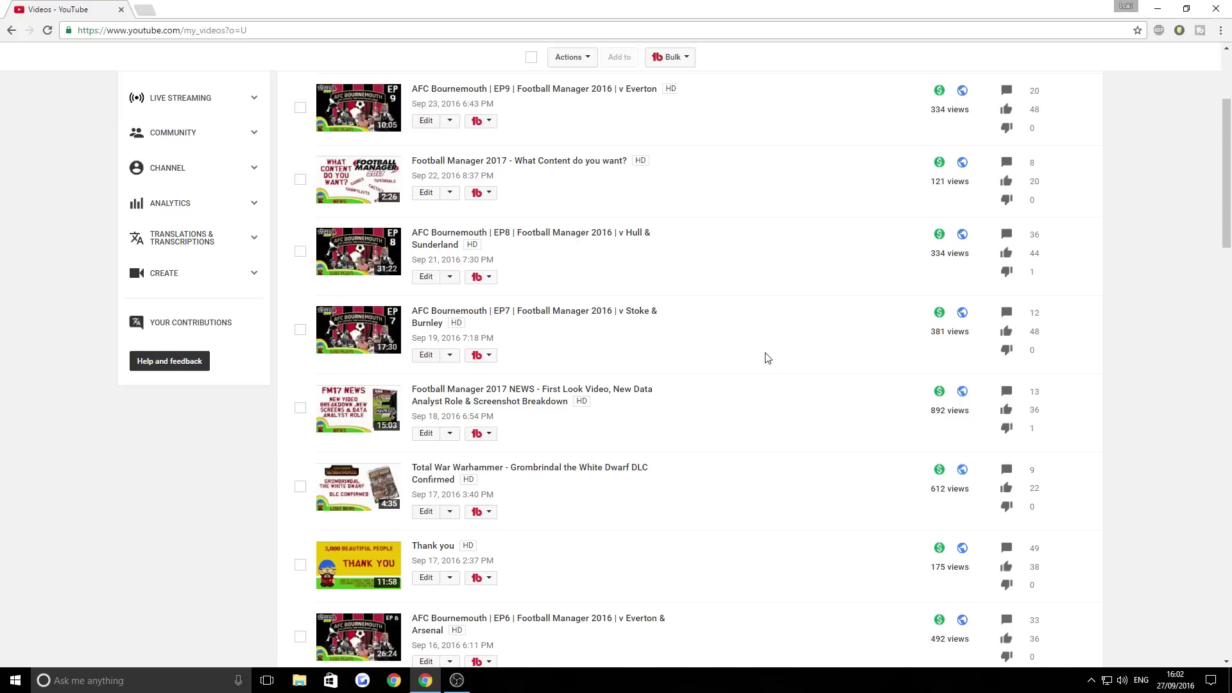
scroll(767, 356, up, 1)
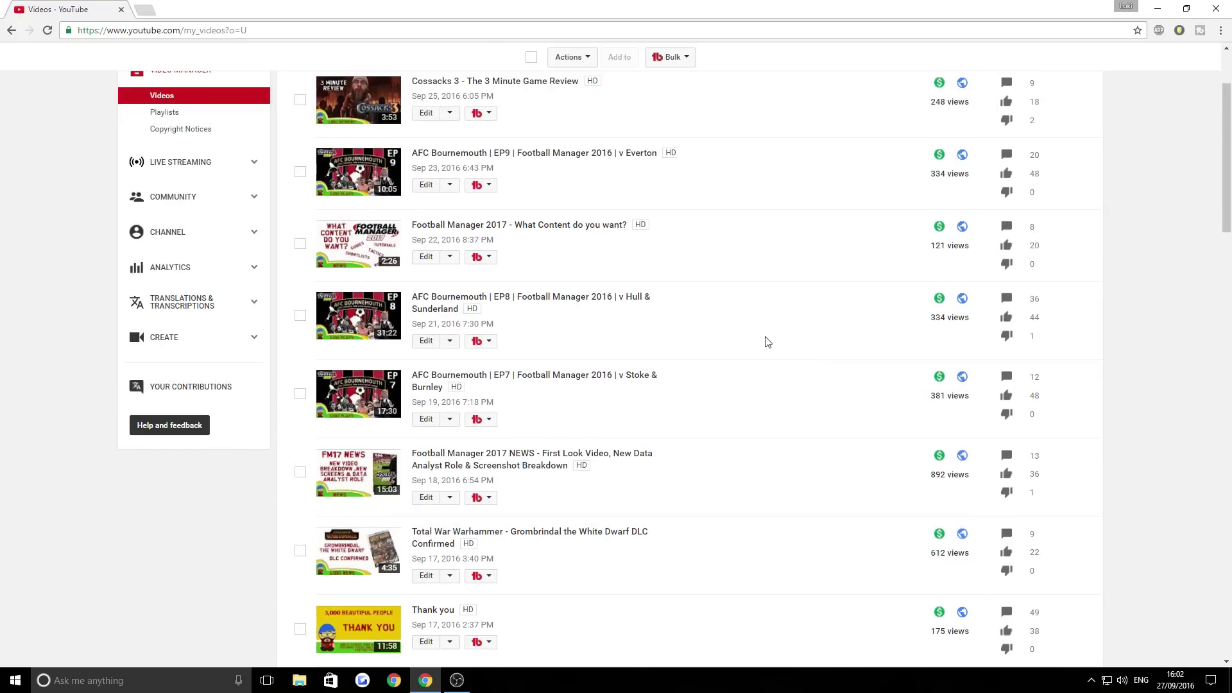
scroll(765, 340, up, 1)
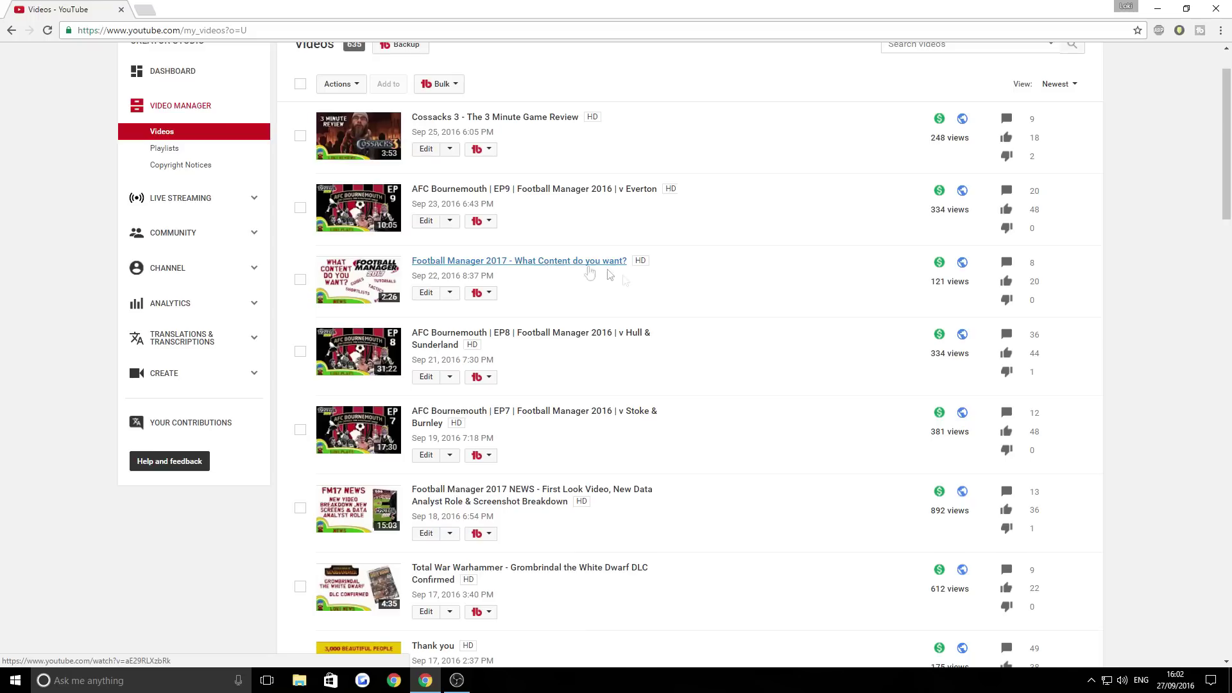
scroll(716, 333, down, 2)
scroll(713, 333, down, 5)
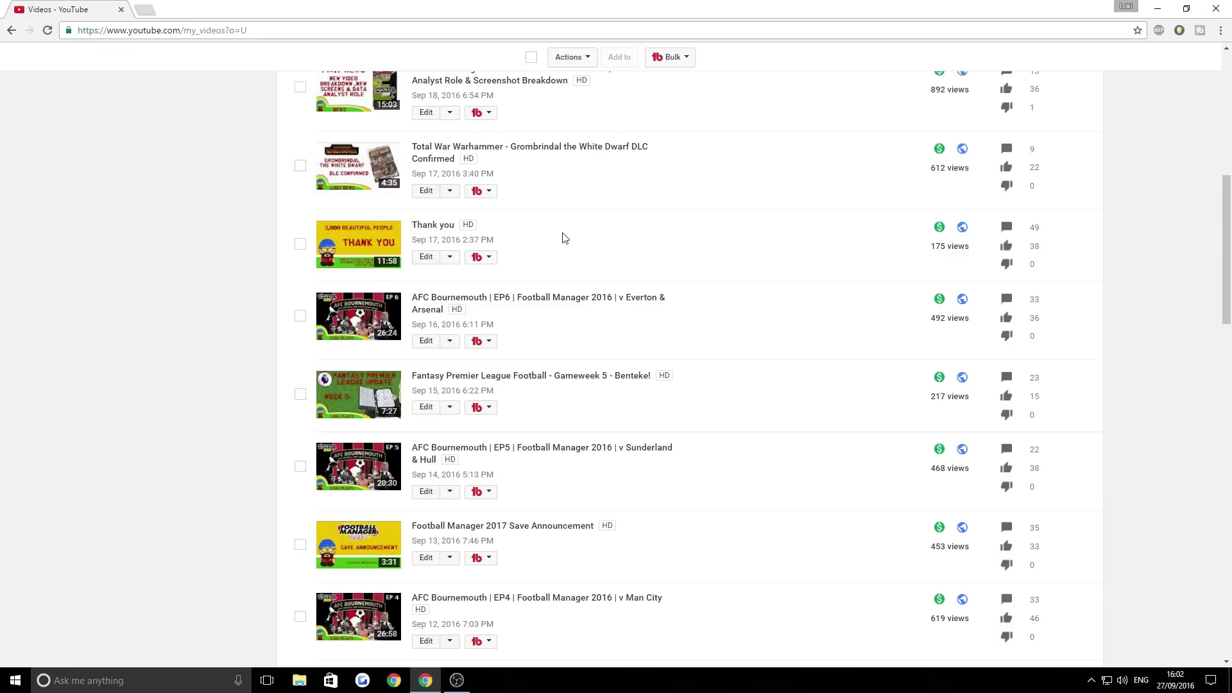
scroll(754, 363, up, 8)
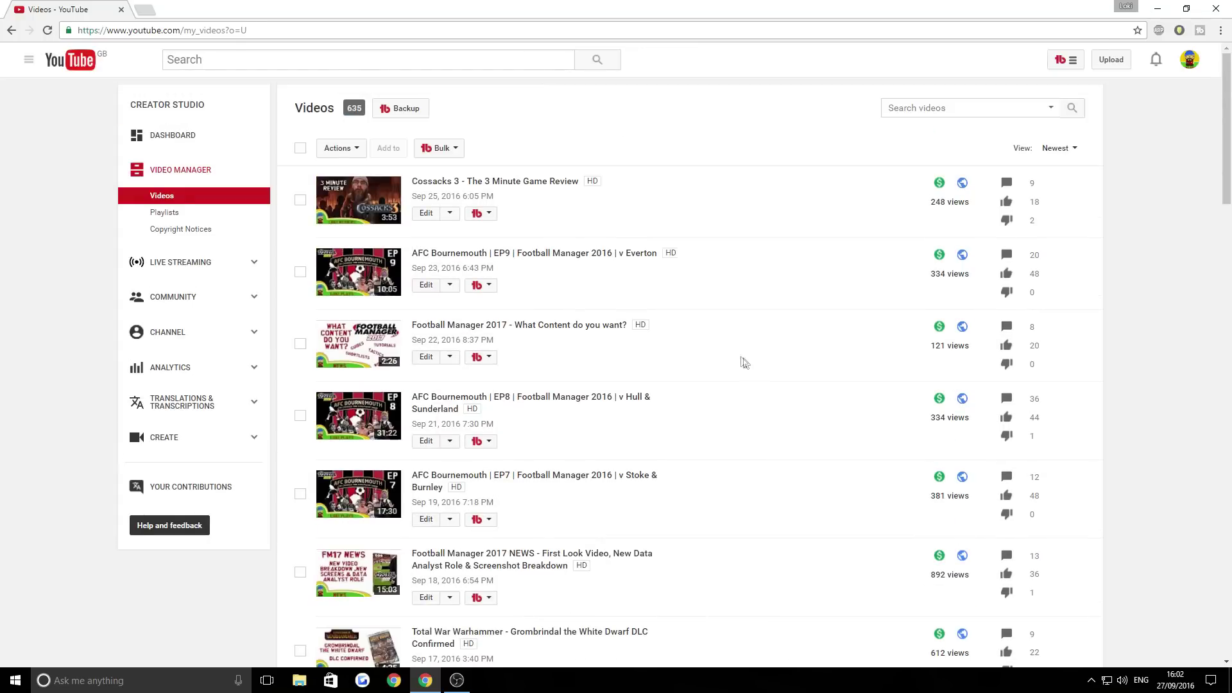